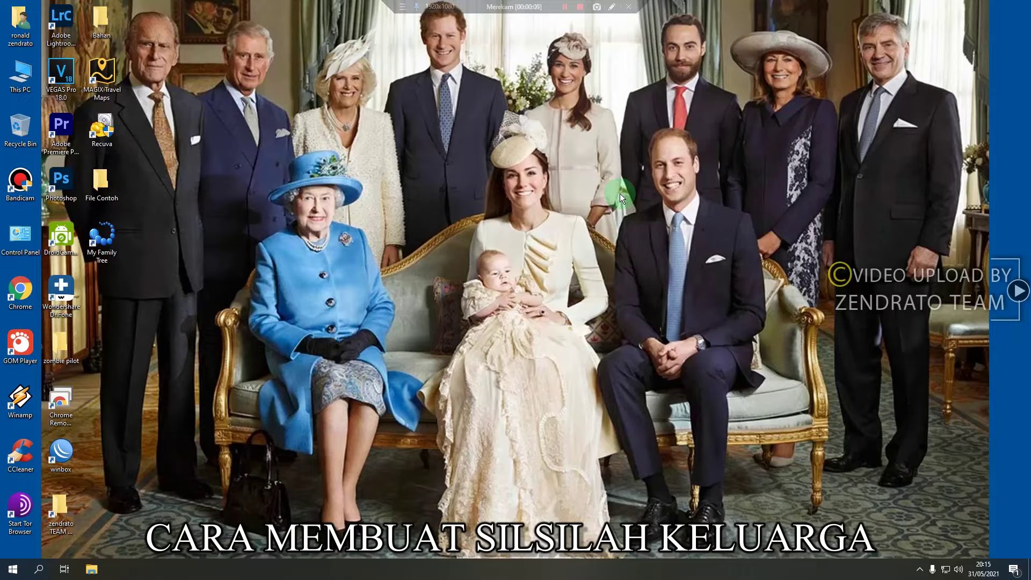
Refresh the desktop several times, then turn off automatic icon arrangement
right_click(480, 121)
click(415, 162)
right_click(387, 195)
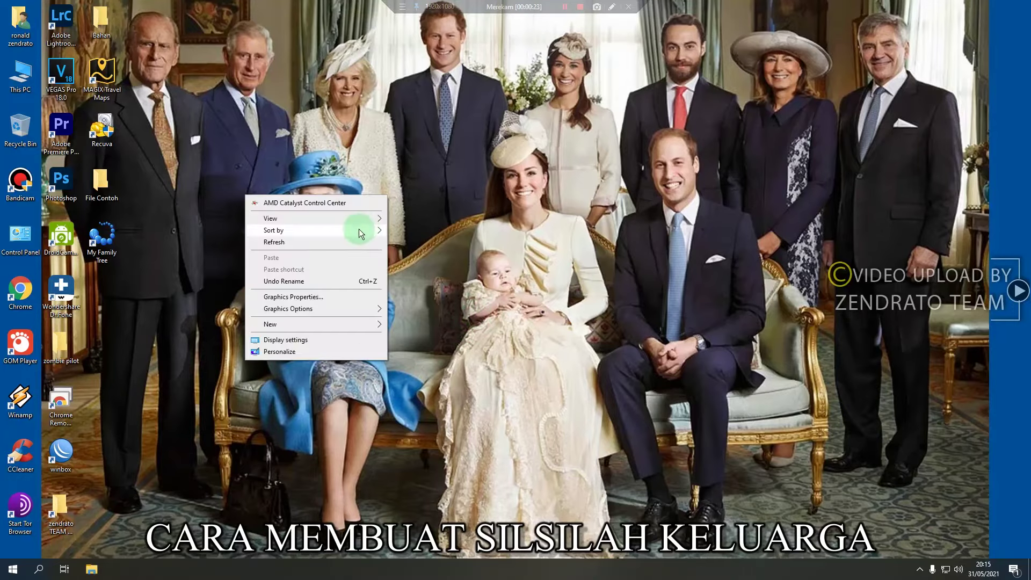
click(347, 245)
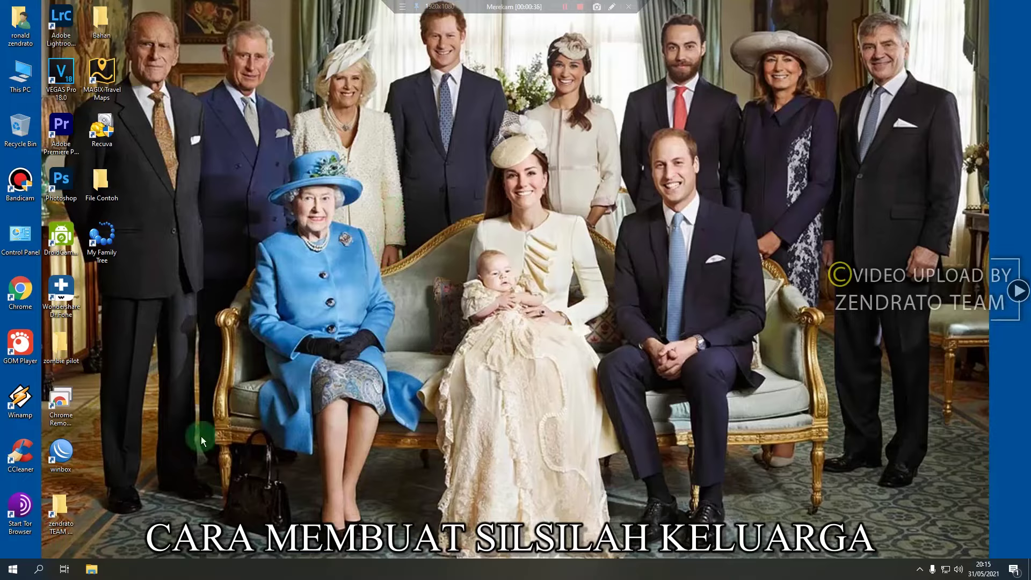
right_click(272, 172)
click(262, 217)
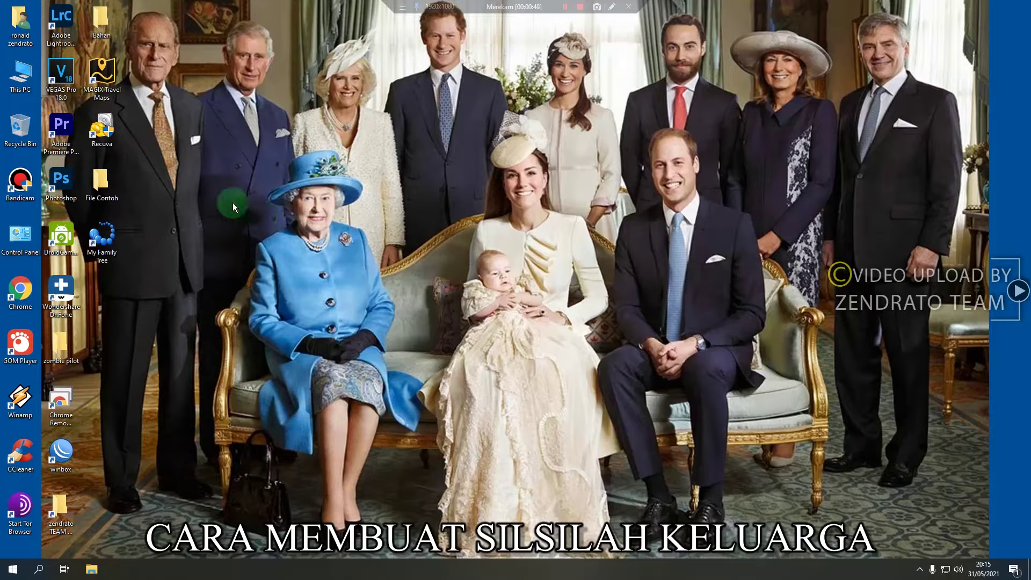
right_click(233, 225)
click(198, 235)
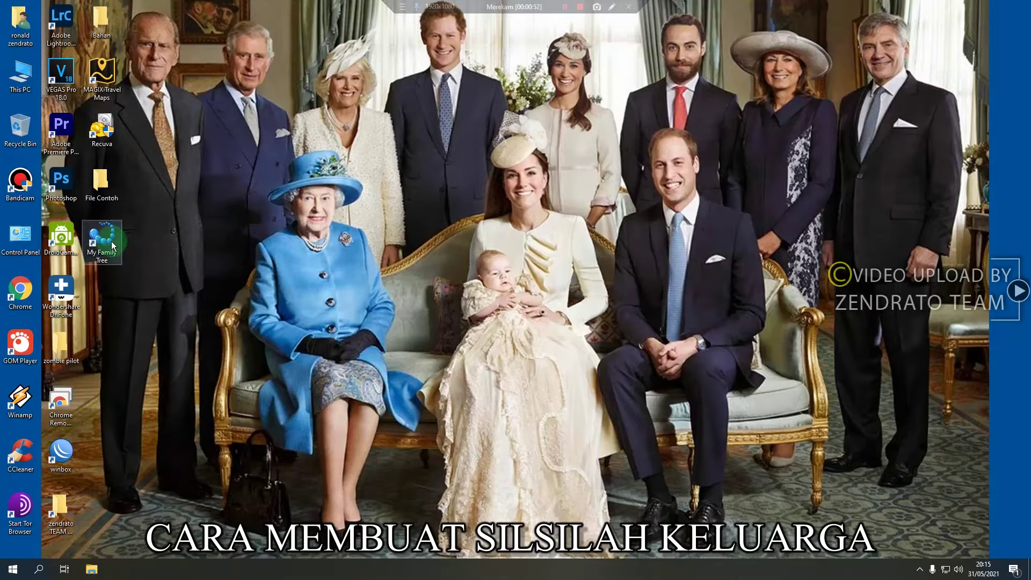
right_click(246, 229)
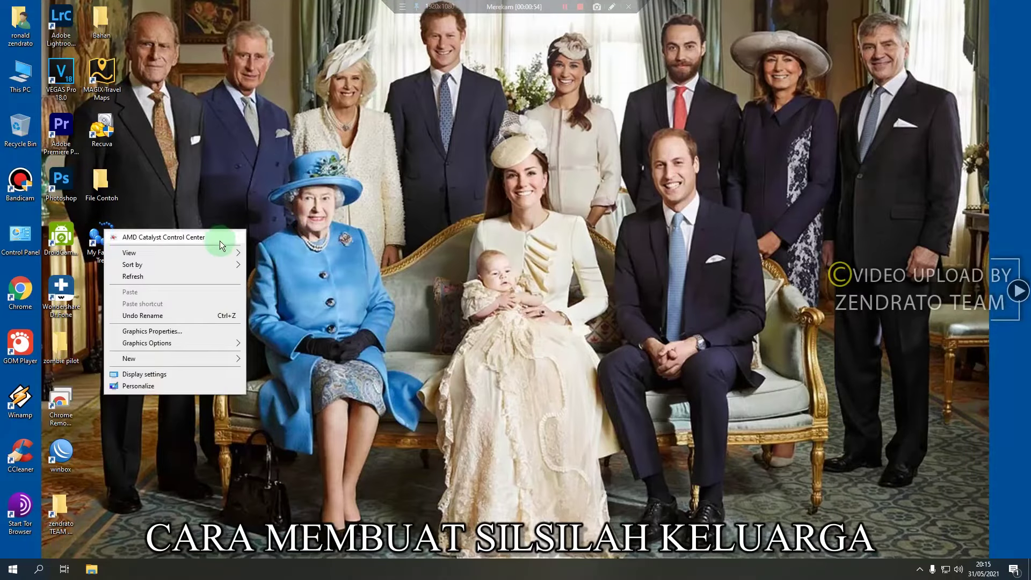
mouse_move(218, 265)
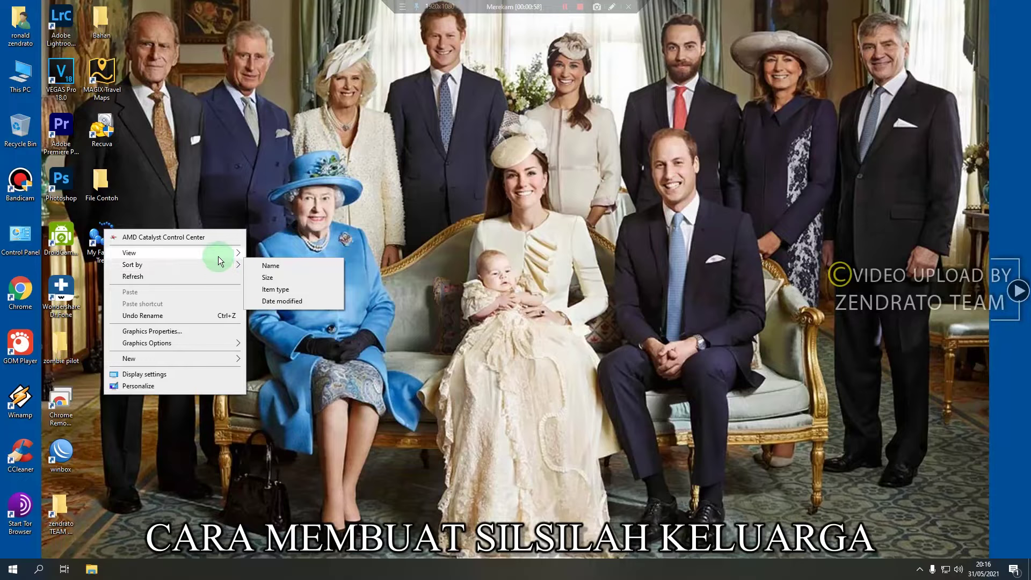
click(279, 293)
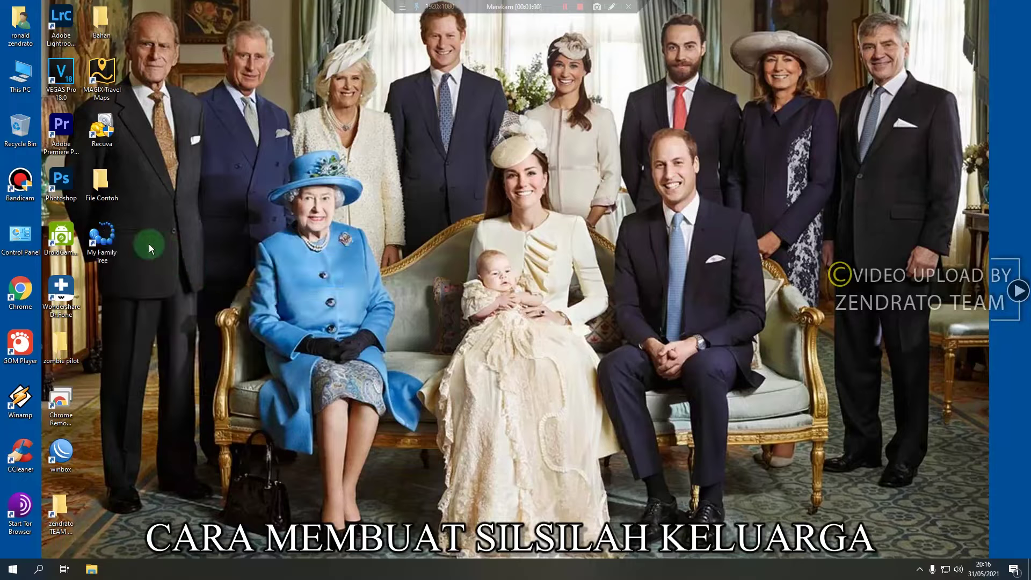
Move the My Family Tree shortcut to the middle of the desktop and launch it
drag(107, 244, 409, 193)
right_click(425, 252)
click(377, 300)
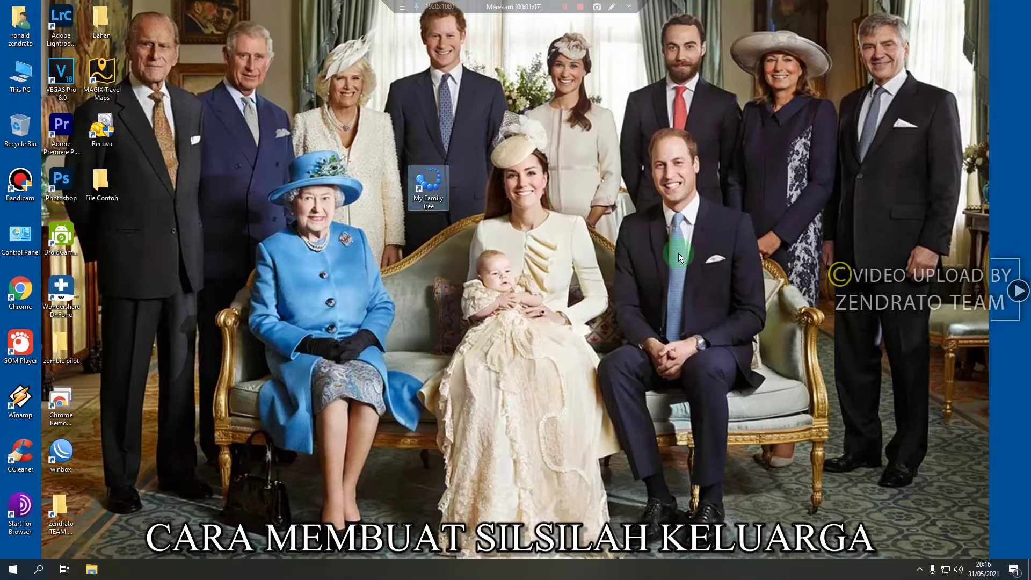
right_click(674, 198)
click(643, 243)
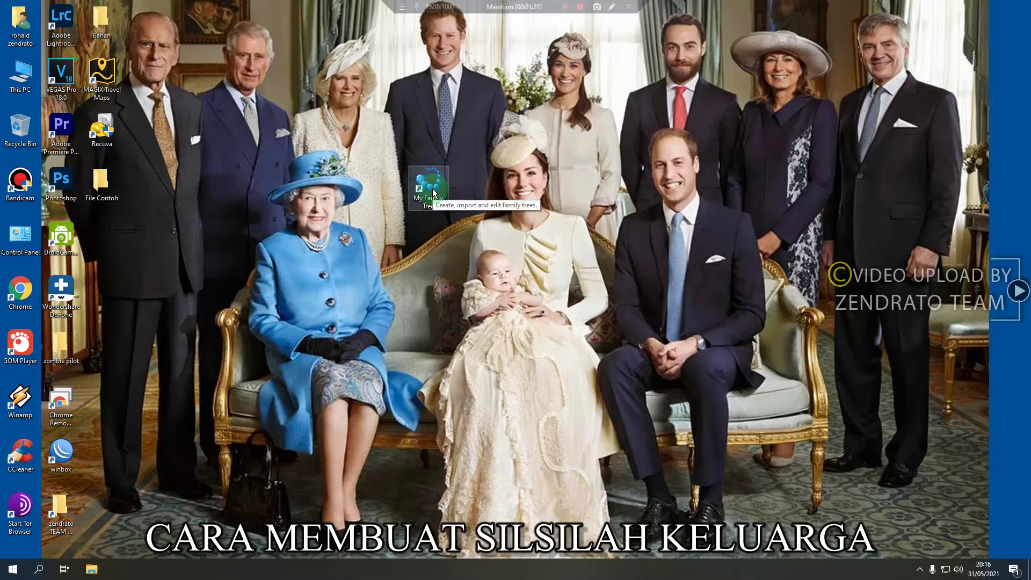
right_click(480, 202)
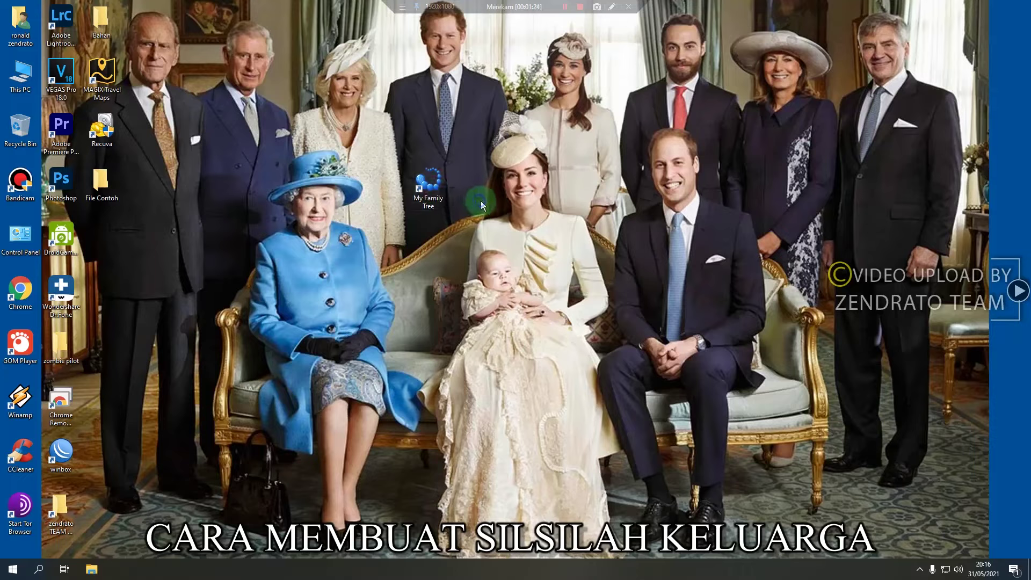
click(421, 250)
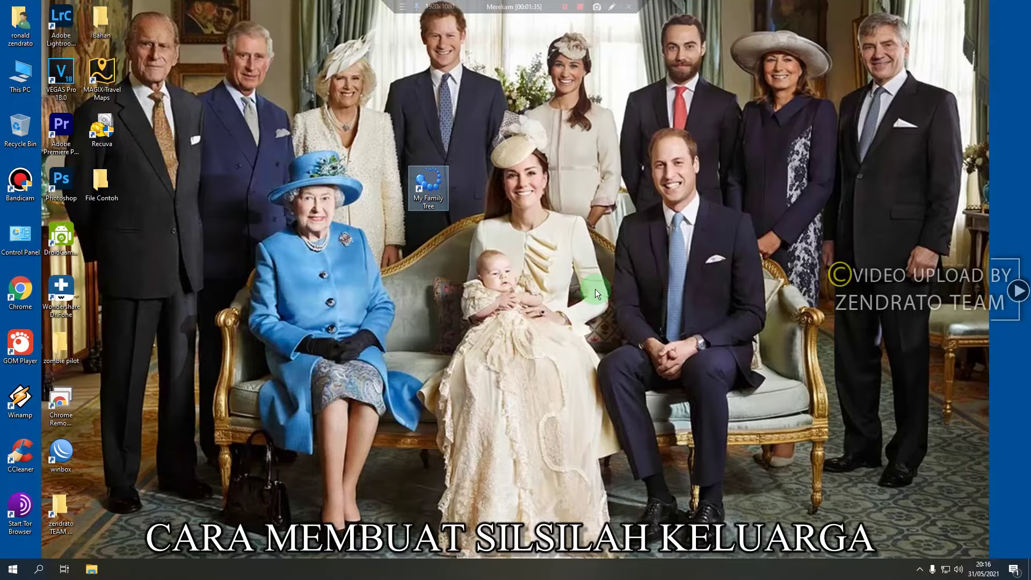
key(Return)
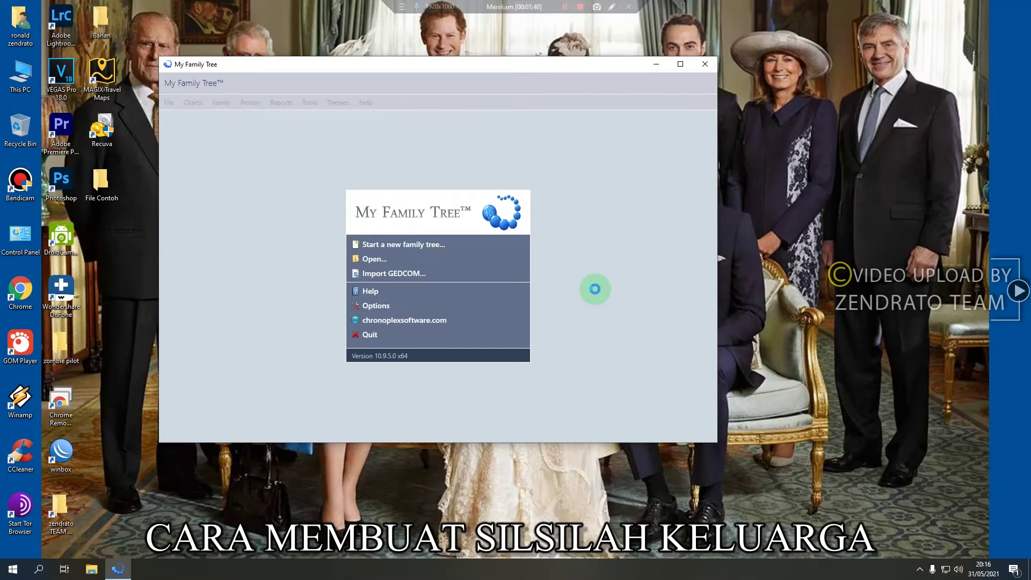
Refresh the desktop and maximize the My Family Tree window
click(825, 135)
right_click(822, 131)
click(753, 167)
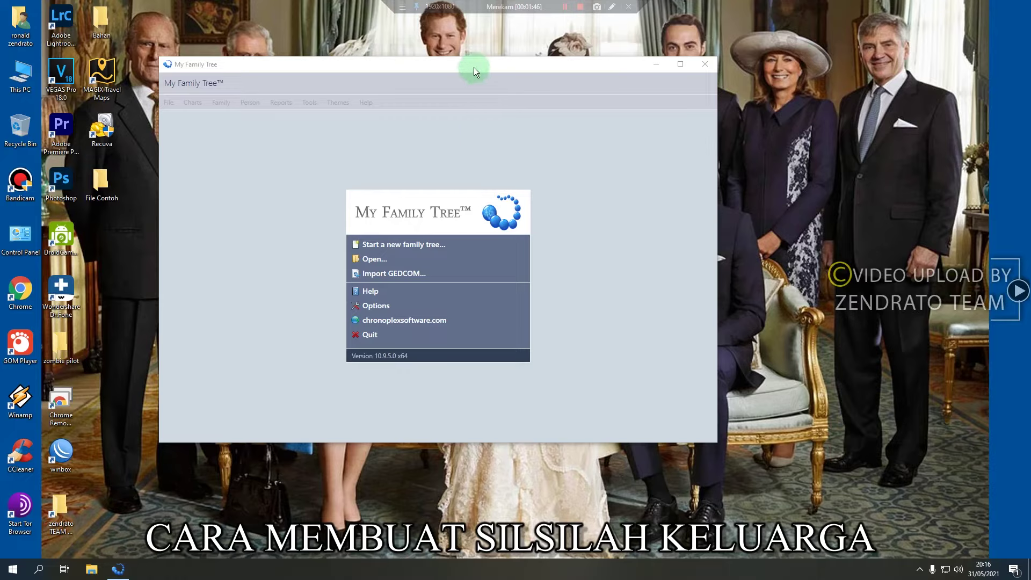
click(679, 65)
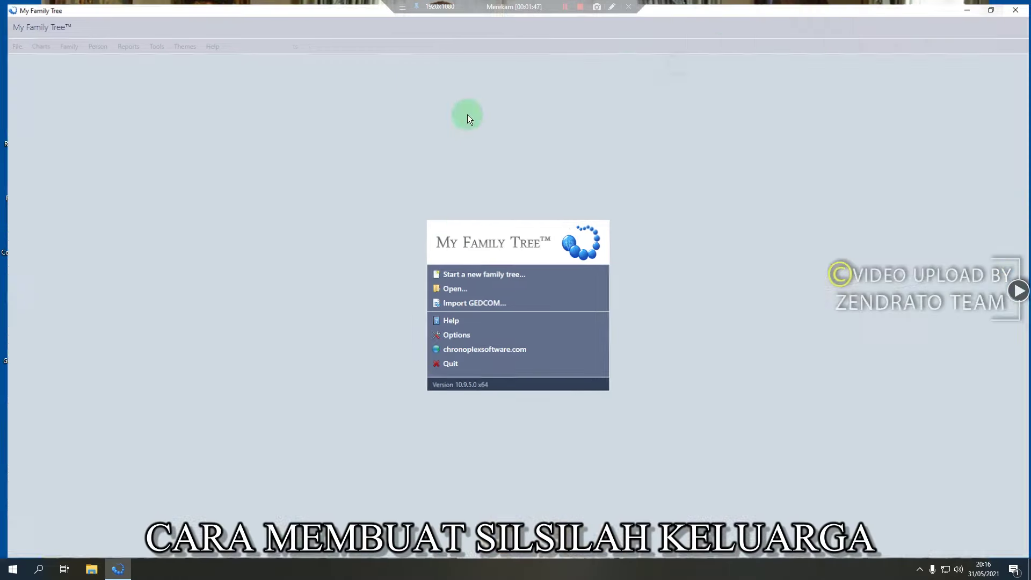
click(504, 277)
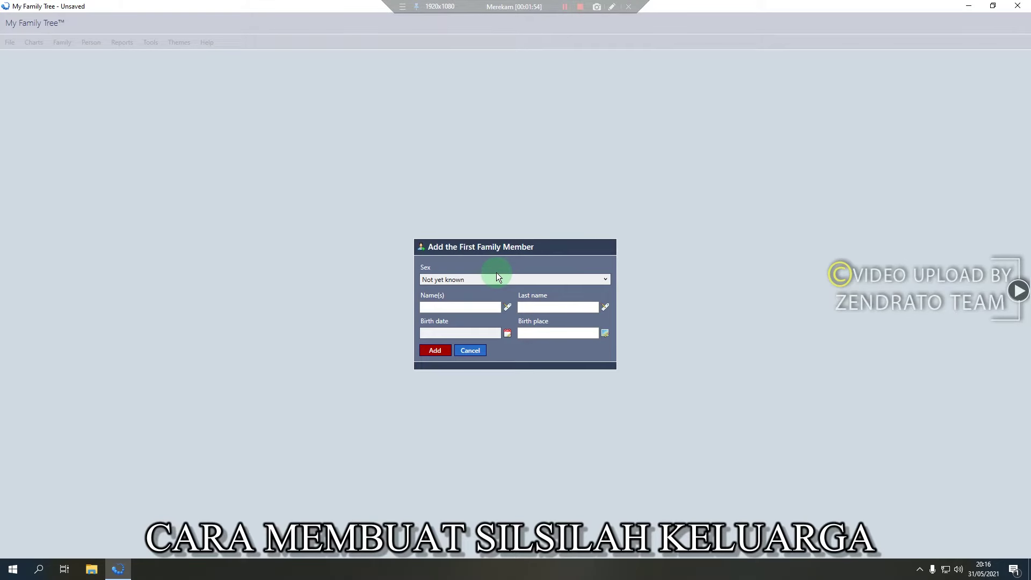
key(Tab)
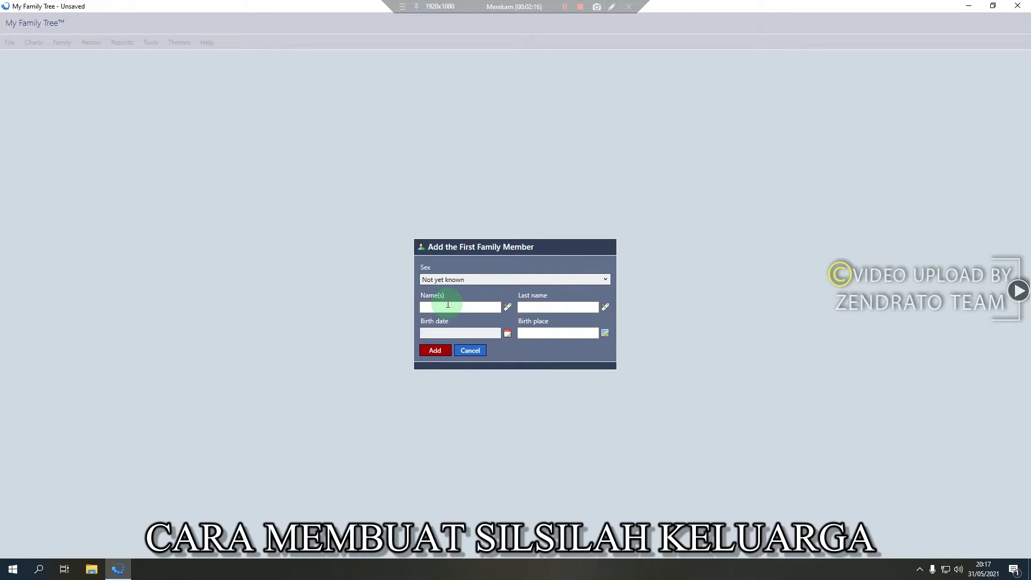
click(560, 306)
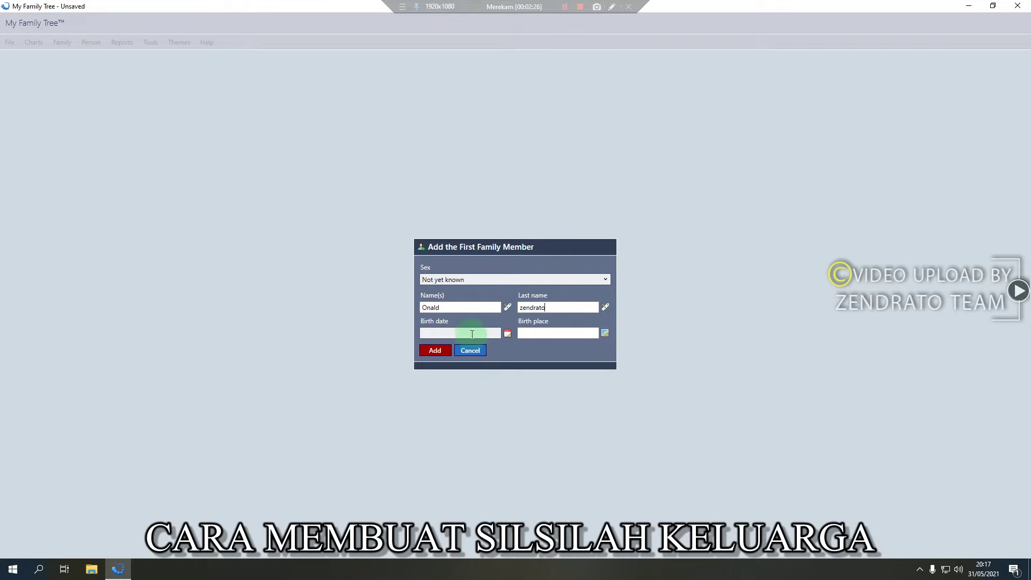
click(507, 332)
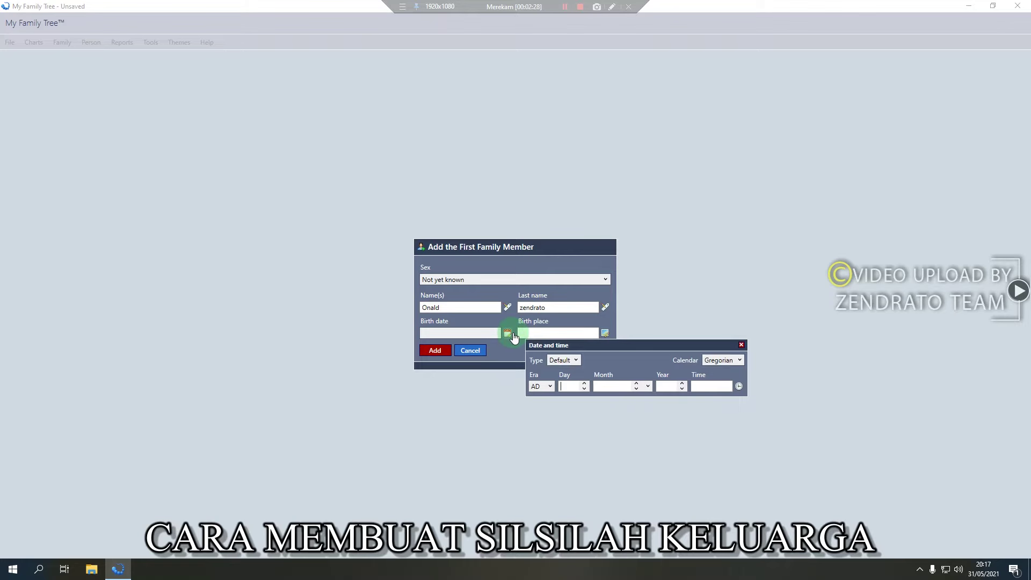
text(16)
click(604, 385)
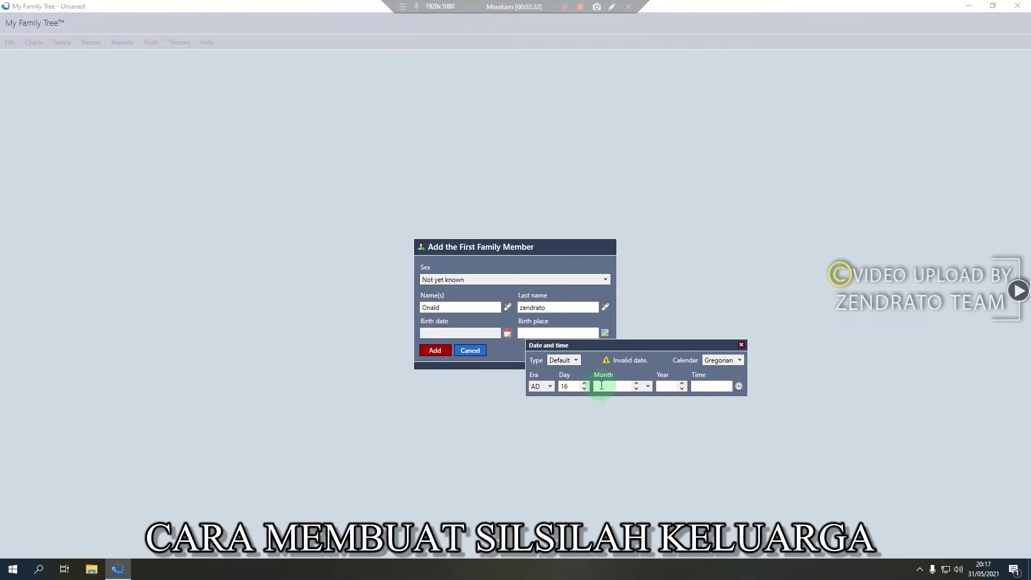
text(ju)
key(BackSpace)
key(BackSpace)
key(BackSpace)
key(BackSpace)
text(n)
key(BackSpace)
text(uni)
key(BackSpace)
key(BackSpace)
key(BackSpace)
text(Juni)
click(621, 387)
key(ctrl+a)
key(BackSpace)
text(06)
click(667, 386)
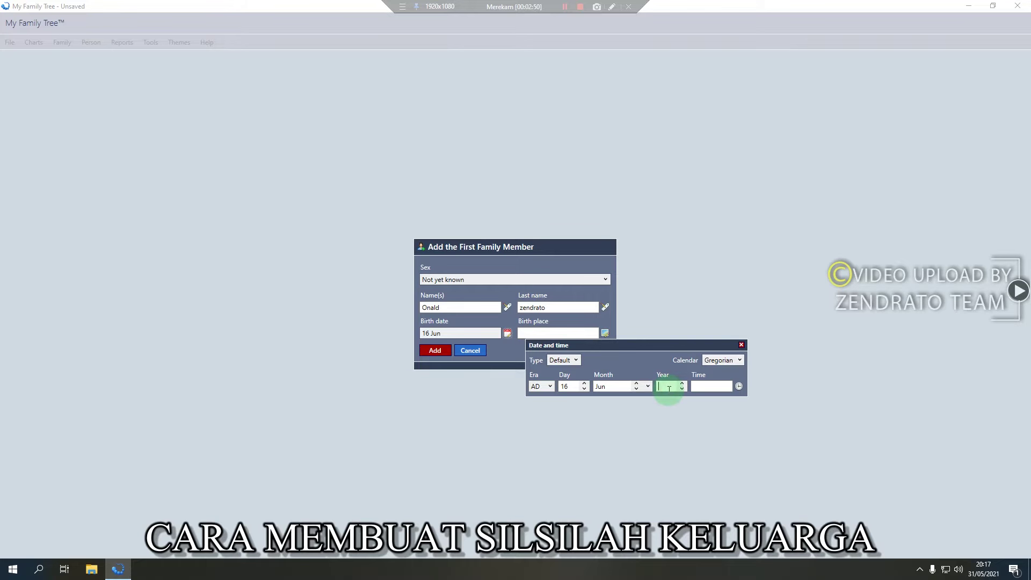
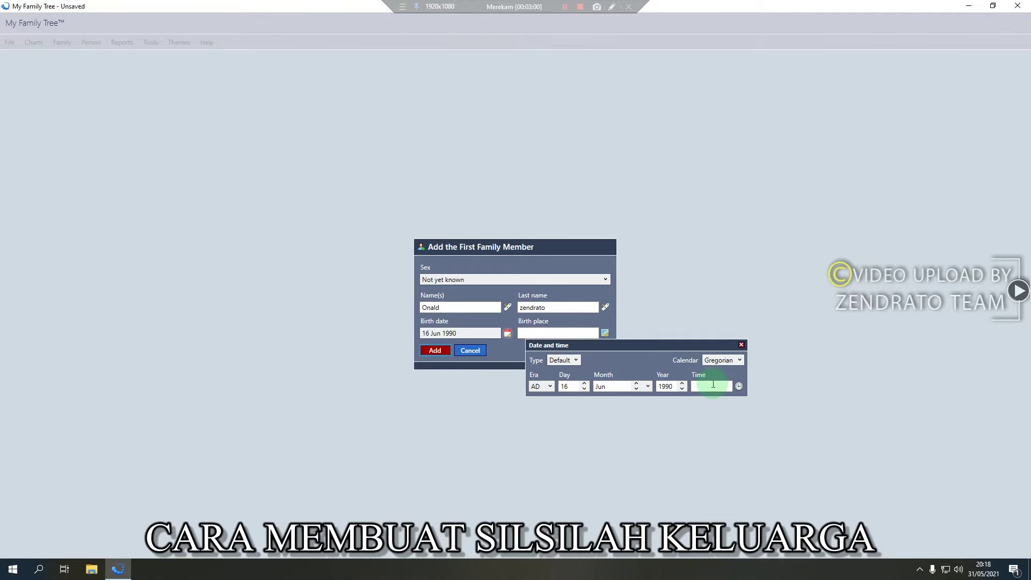
click(740, 344)
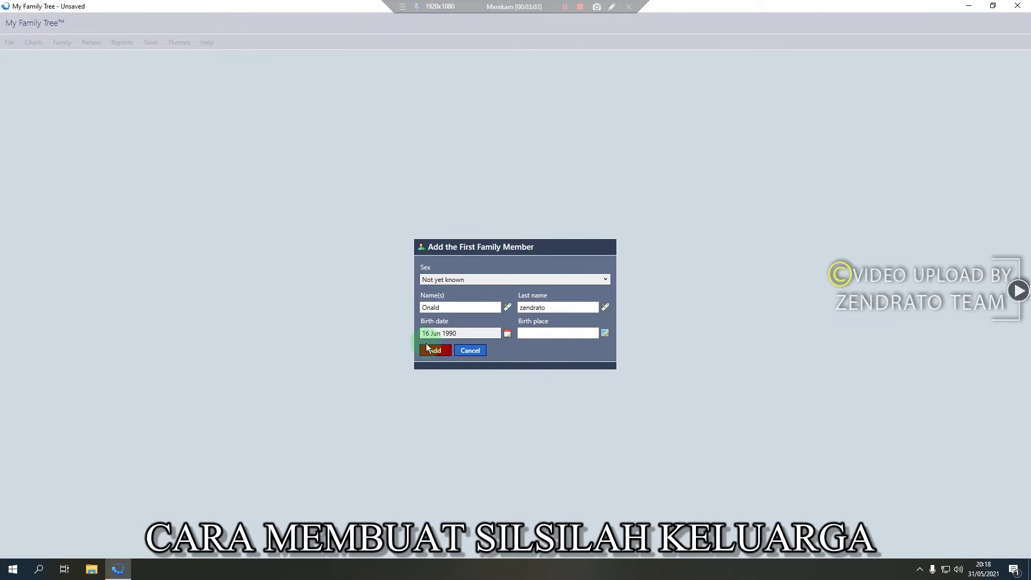
click(531, 334)
text(Kota Pinang)
click(432, 351)
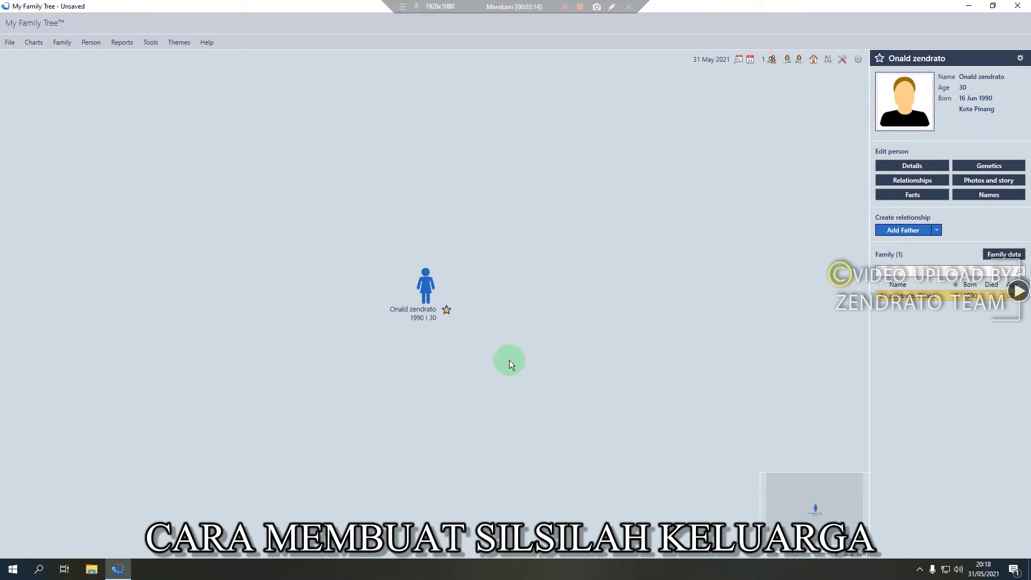
click(917, 169)
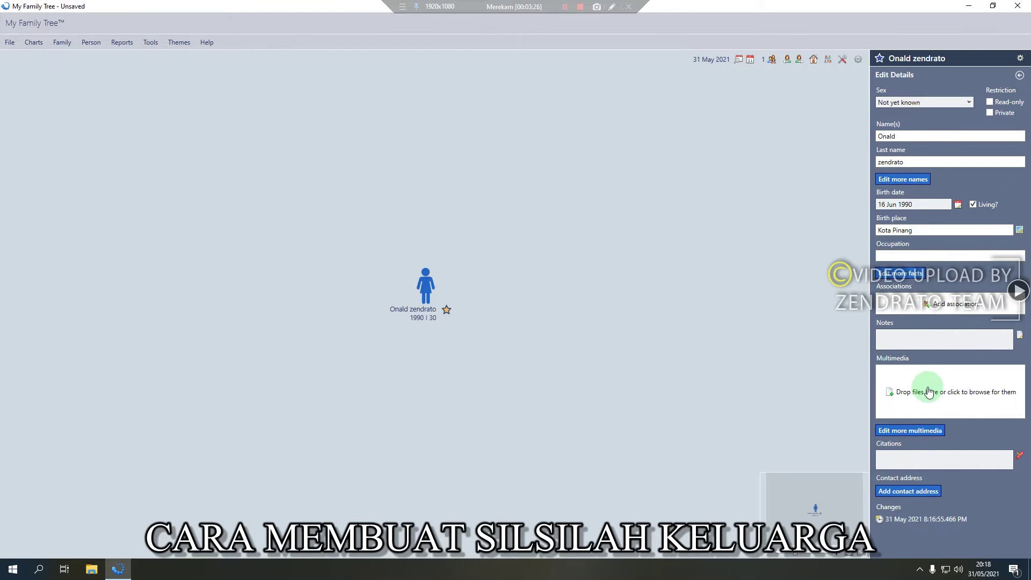
click(900, 102)
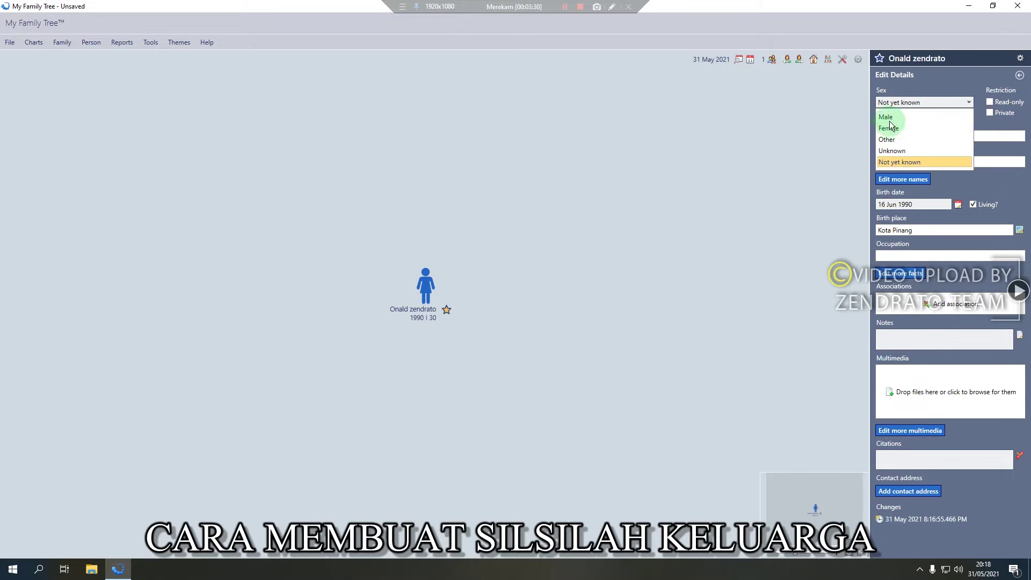
click(885, 118)
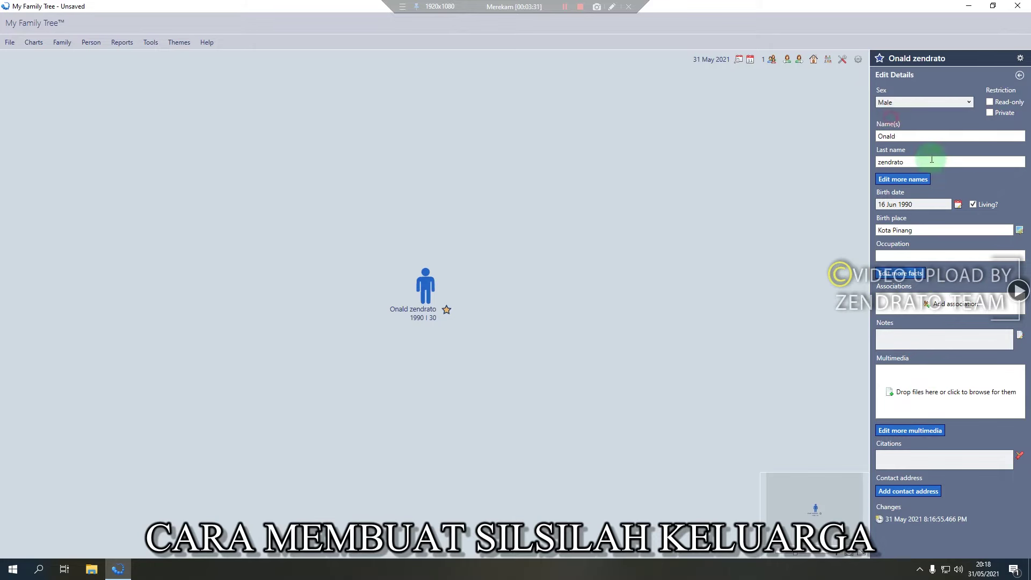
click(1020, 75)
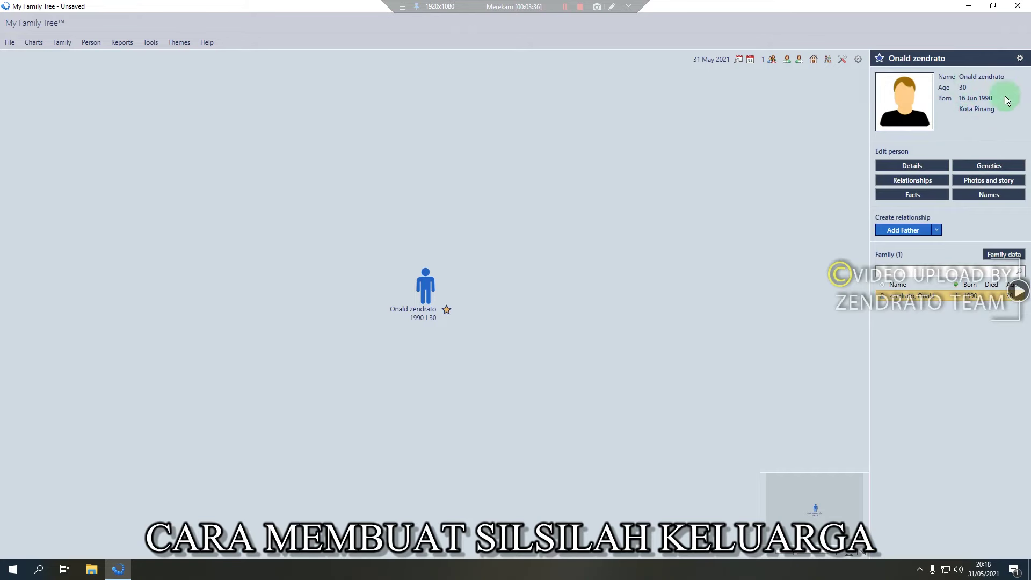
click(917, 115)
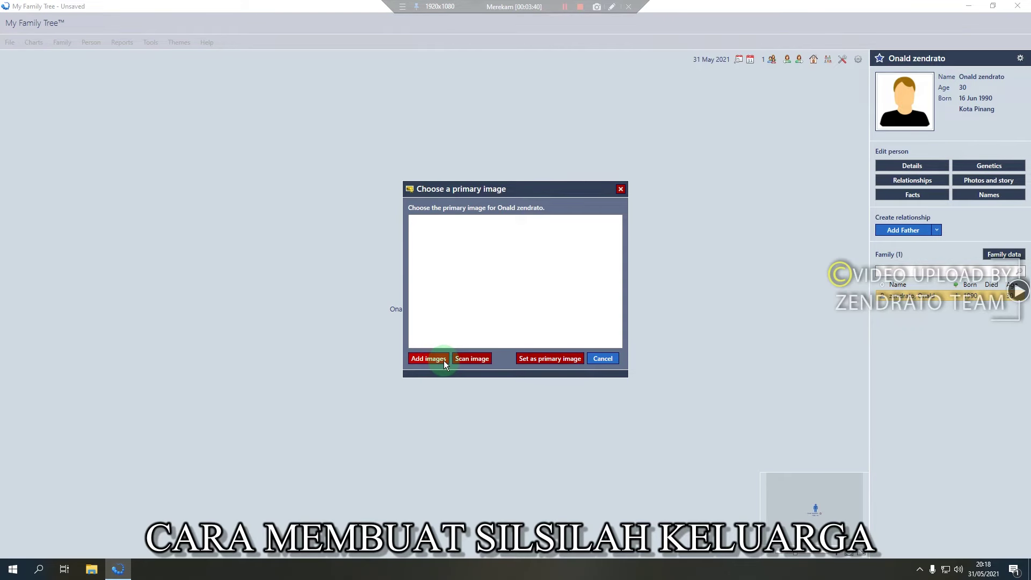
click(429, 358)
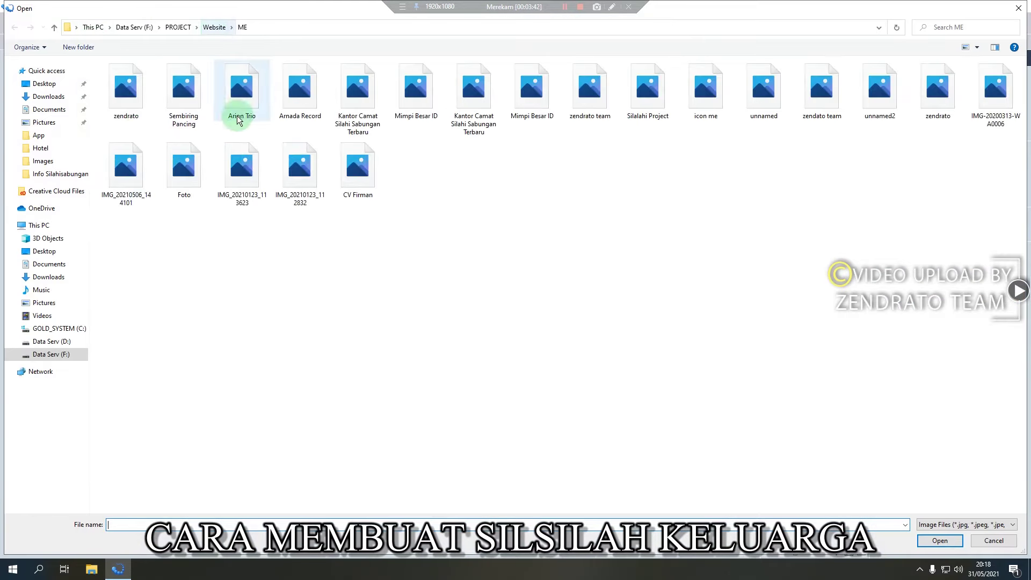
click(189, 166)
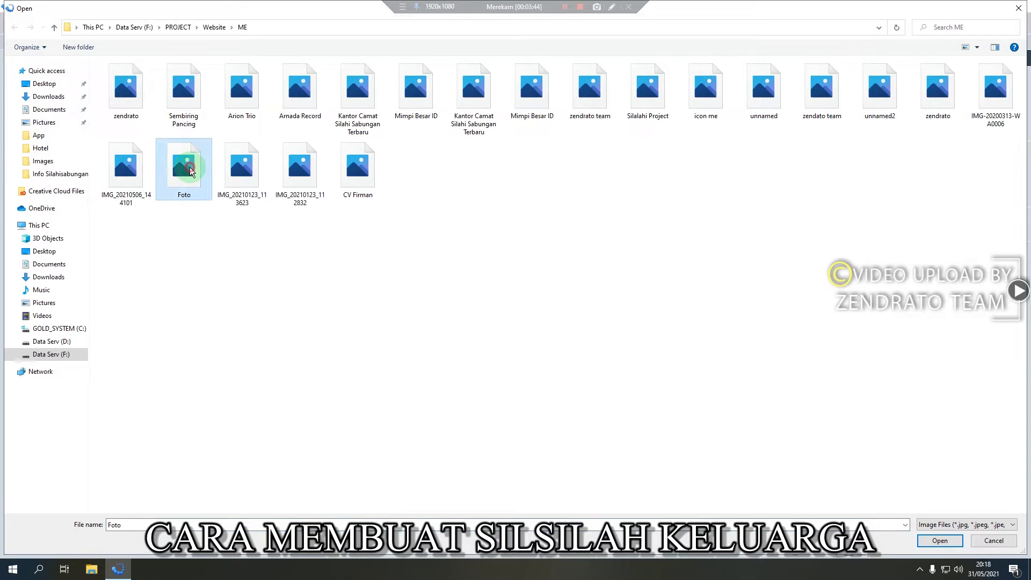
double_click(189, 167)
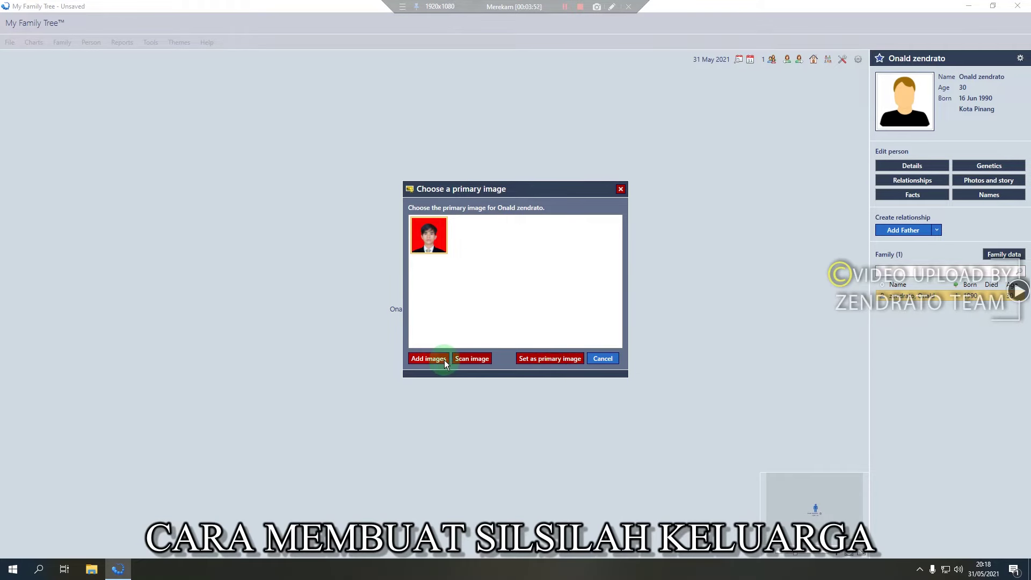
click(537, 359)
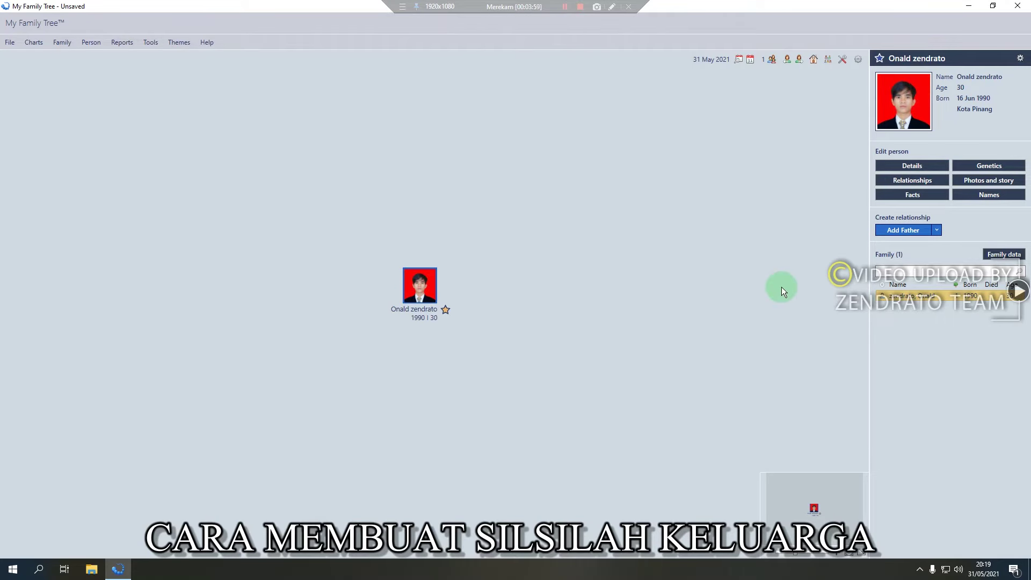
Add the contact address 'Jakarta Timur' to Onald's details and go back to his summary
click(917, 166)
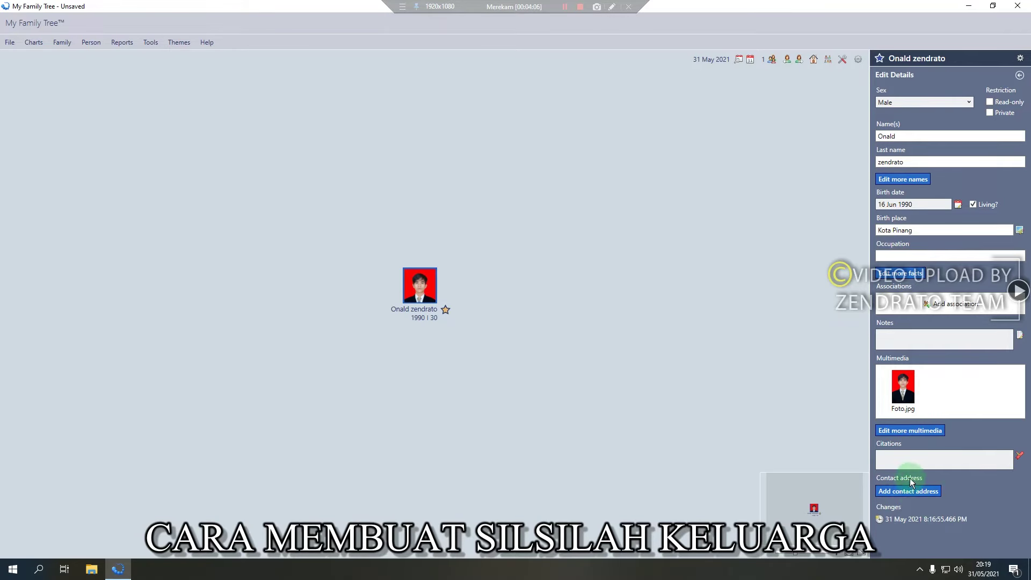
click(901, 491)
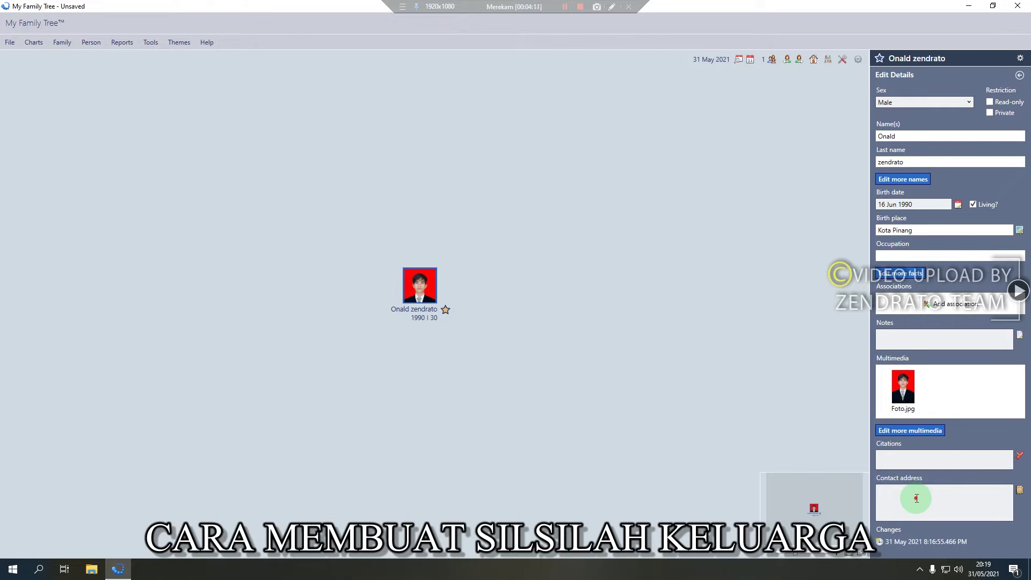
click(1018, 491)
click(899, 417)
text(Ja)
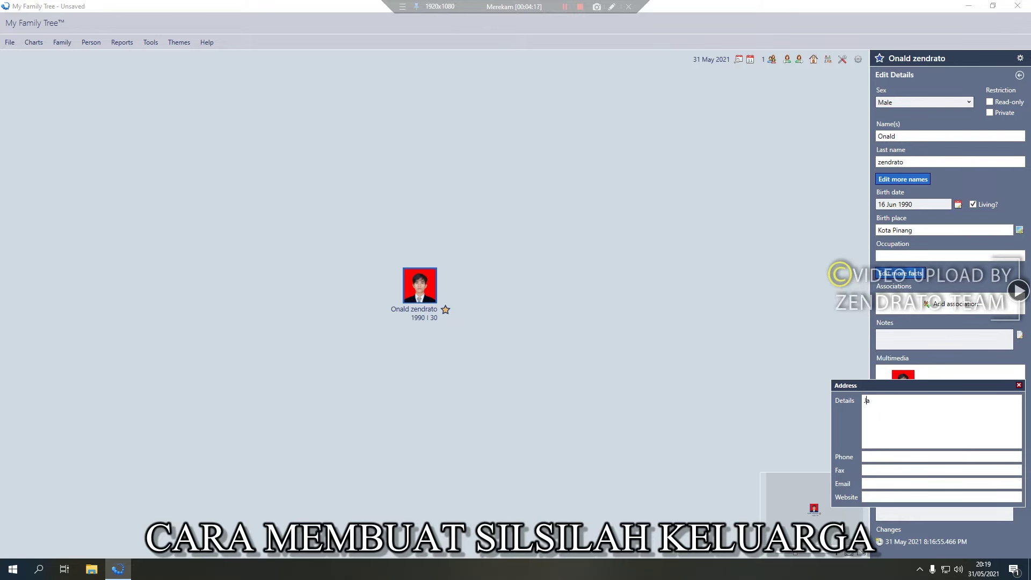
text(karta Timur)
click(1019, 385)
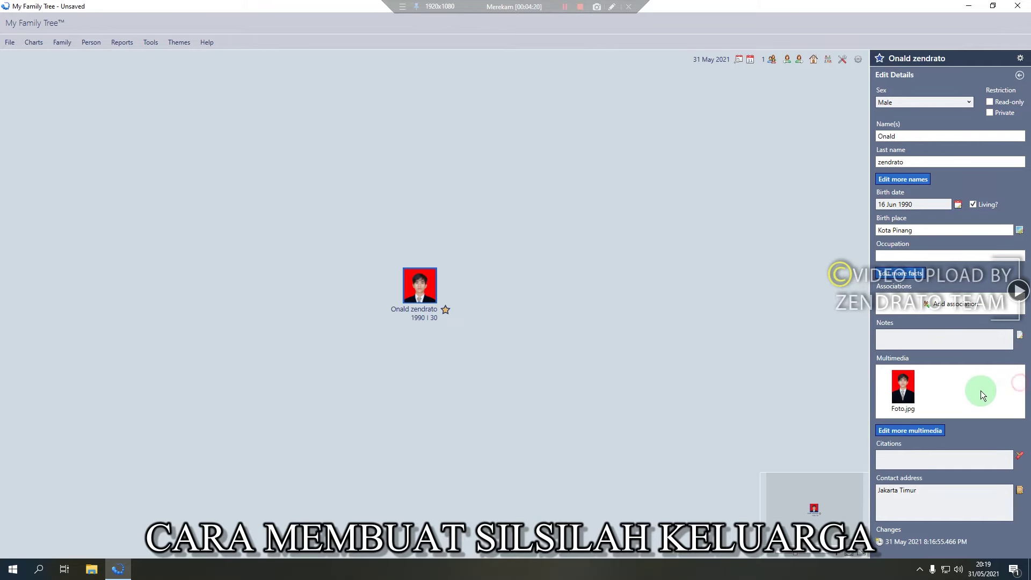
click(1018, 75)
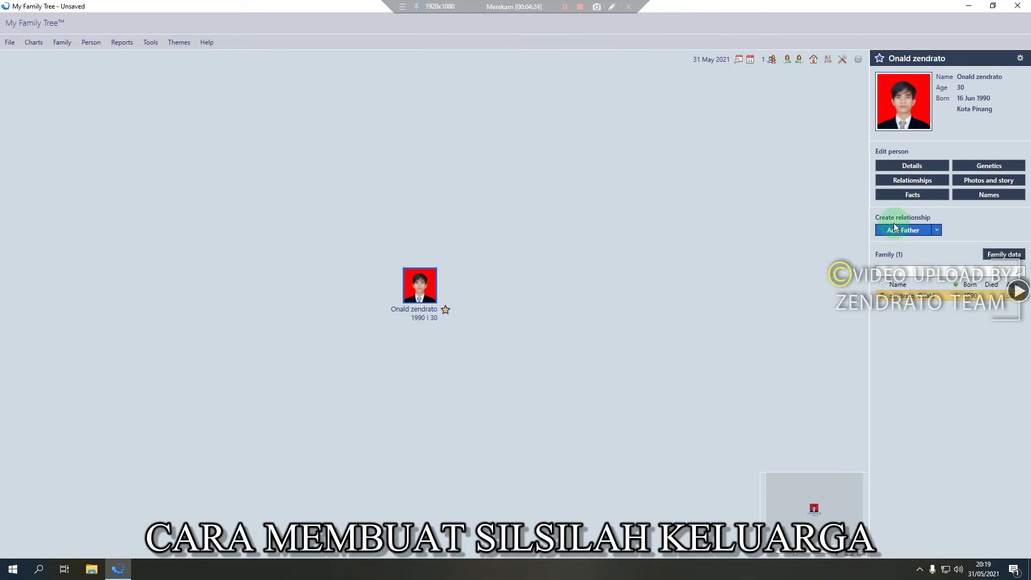
click(903, 230)
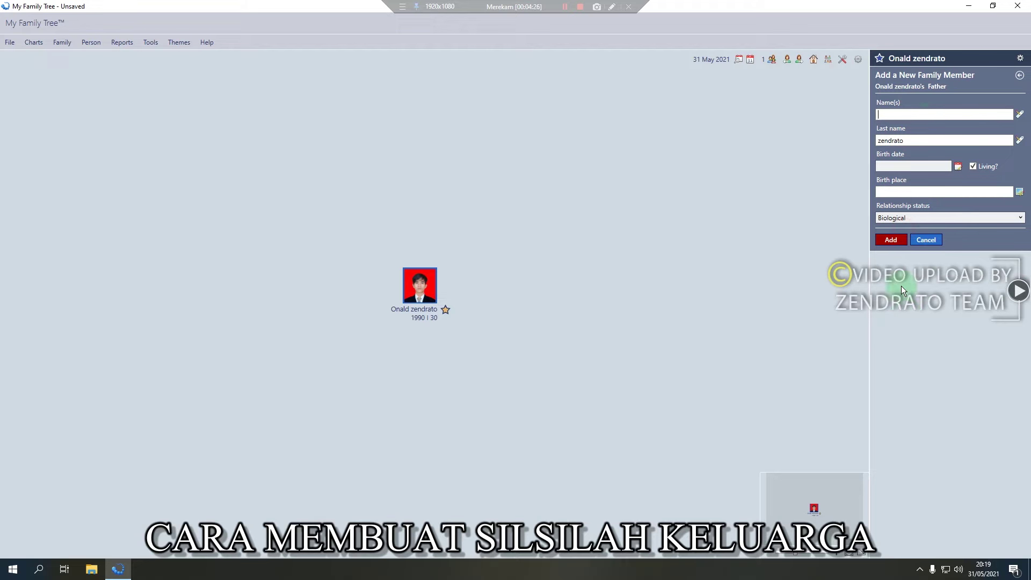
click(903, 113)
text(E)
click(893, 166)
click(959, 166)
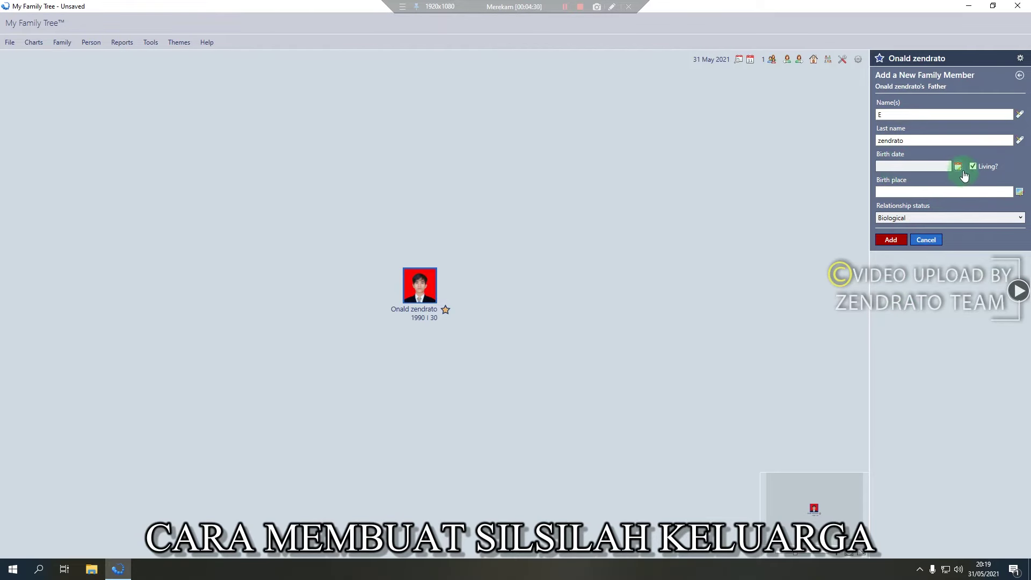
text(2)
click(833, 219)
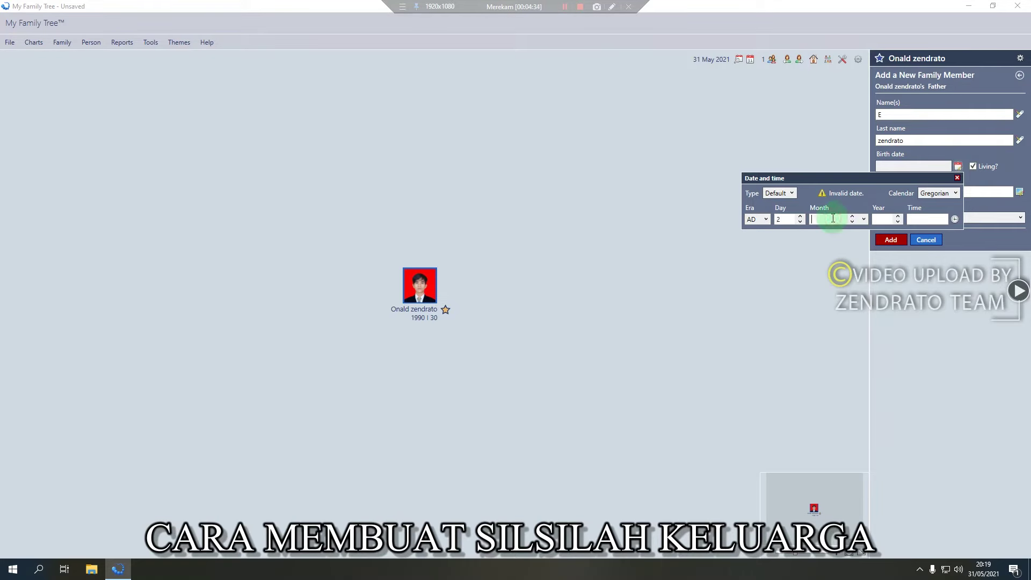
text(fe)
click(885, 218)
text(1658)
key(BackSpace)
key(BackSpace)
key(BackSpace)
key(BackSpace)
text(19)
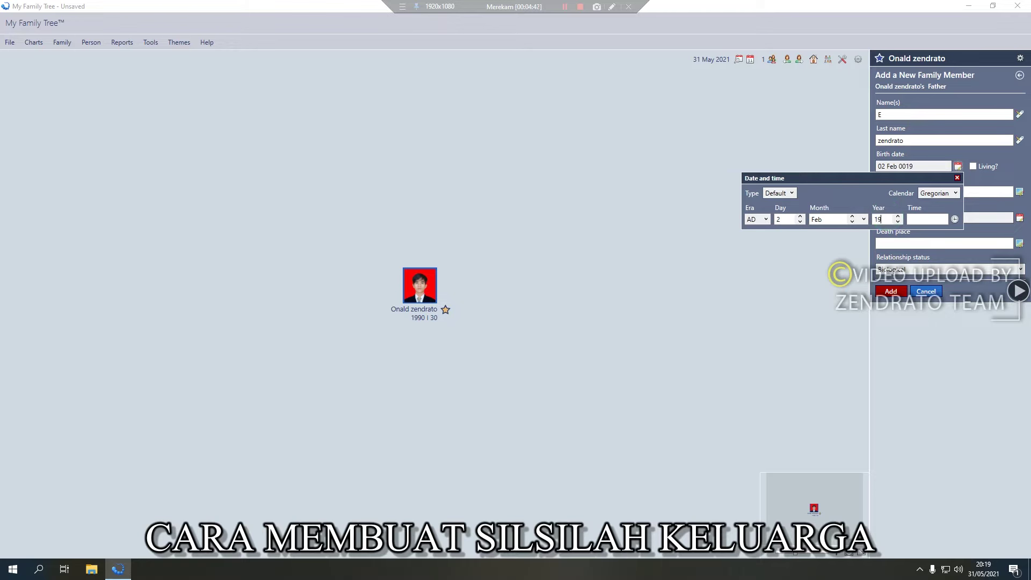
text(58)
click(959, 179)
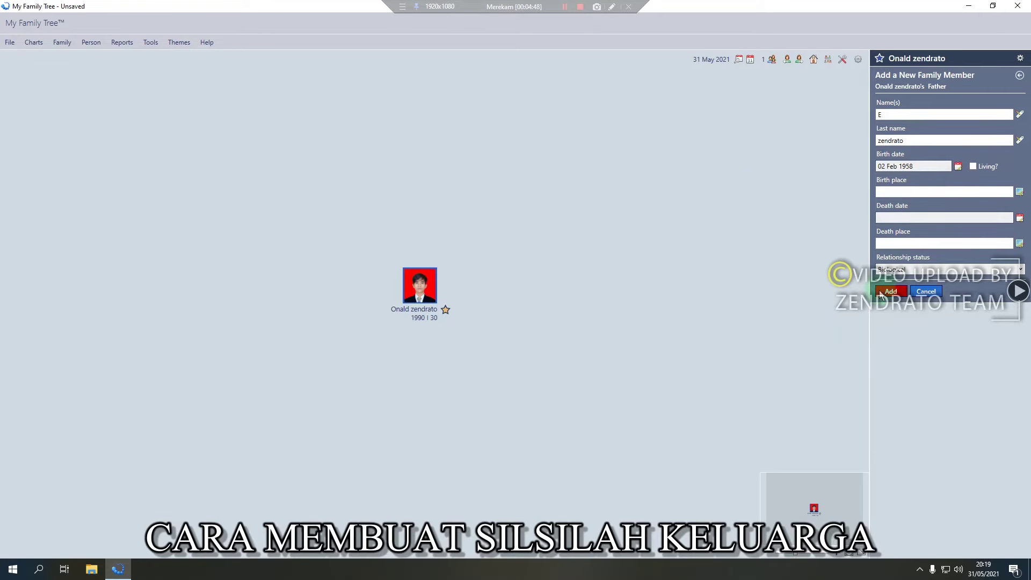
Give the father birth place Afulu, keep the Biological relationship, and save him
click(900, 219)
click(891, 193)
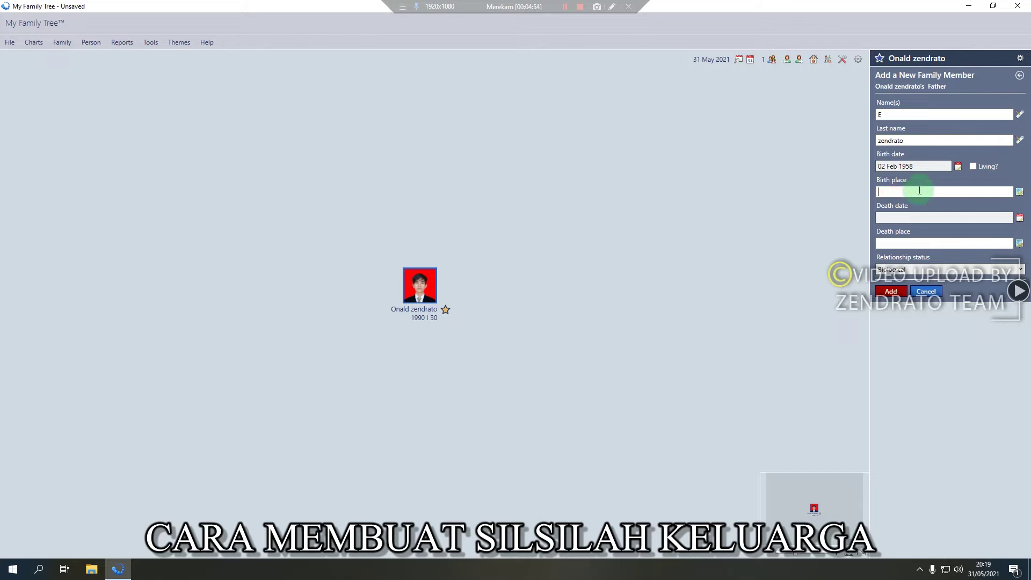
text(d)
text(fului)
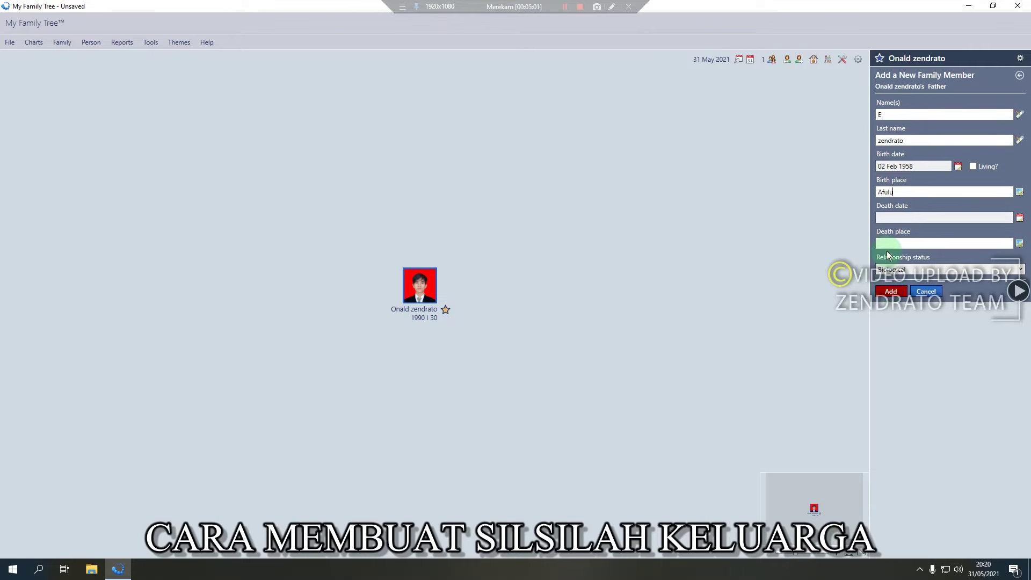
click(907, 270)
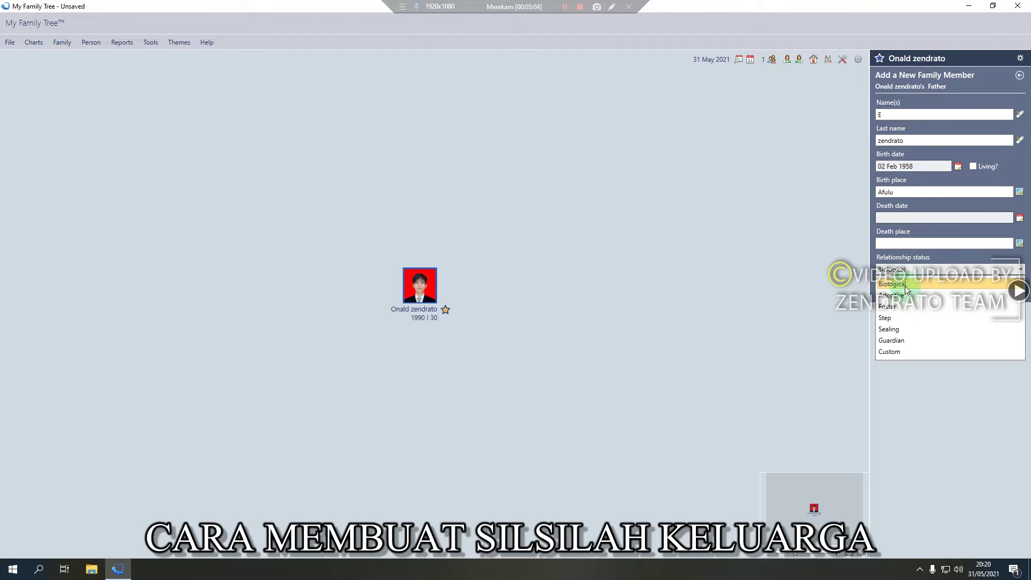
click(915, 273)
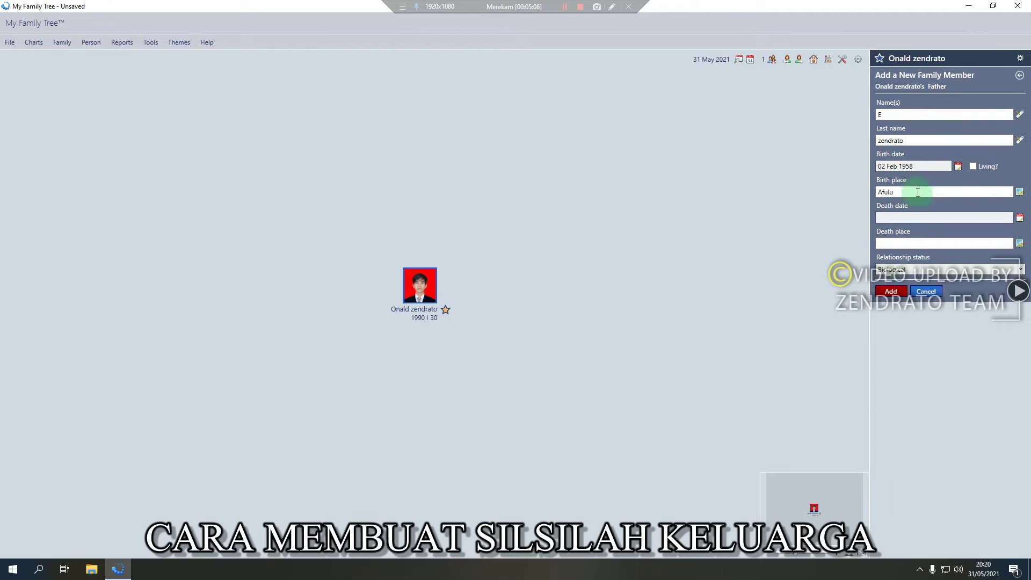
click(892, 295)
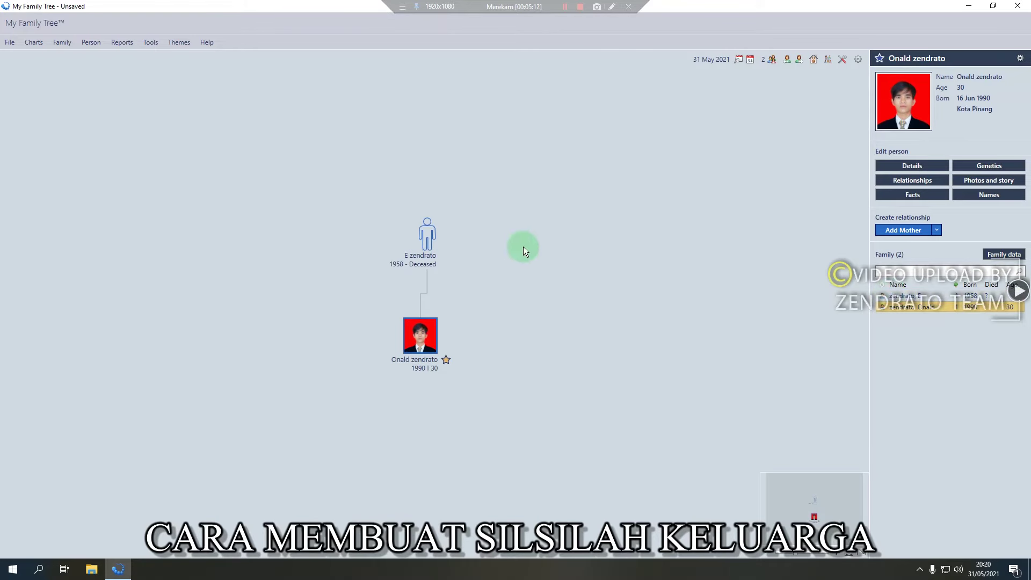
click(429, 232)
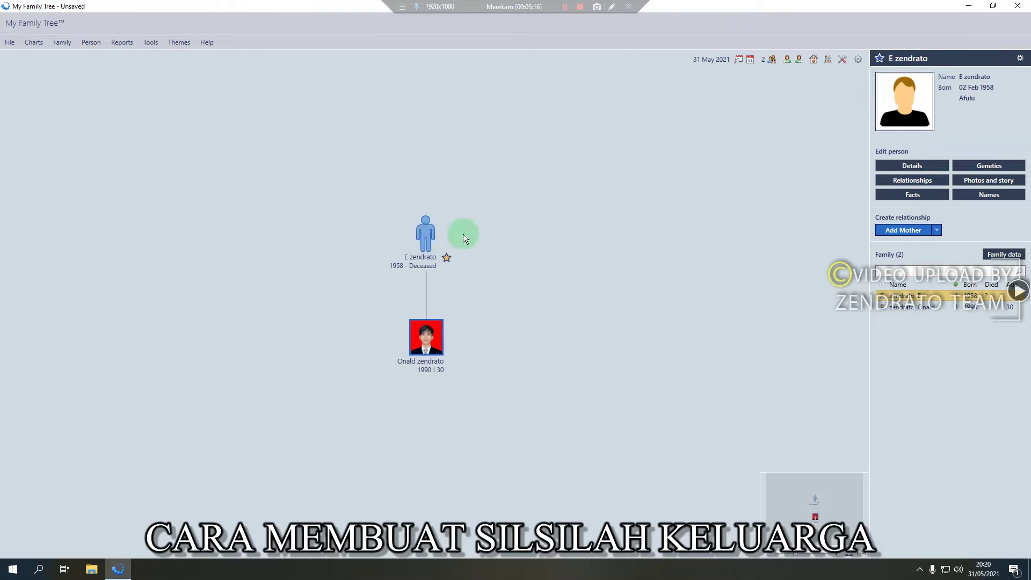
mouse_move(905, 101)
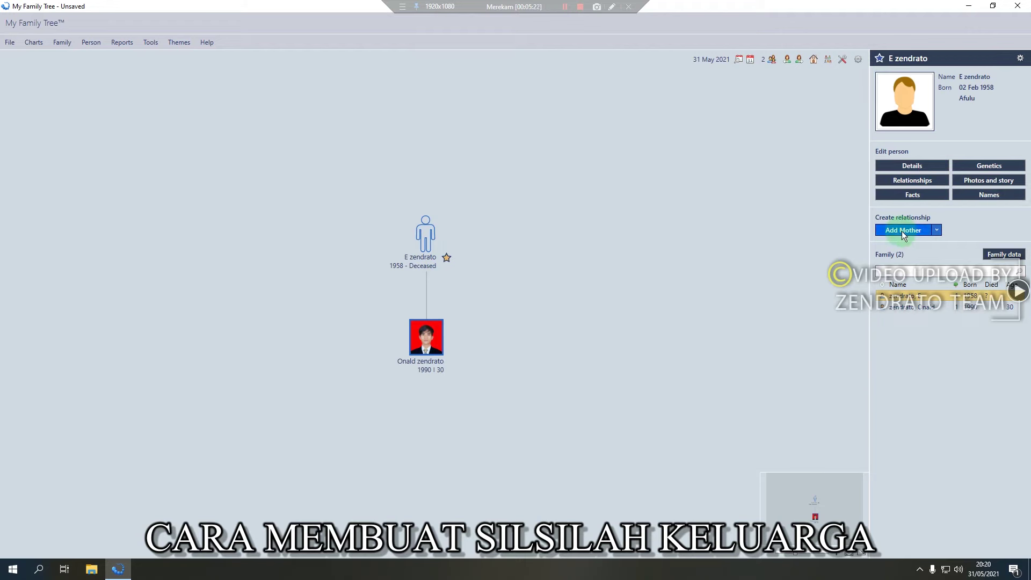
click(903, 231)
click(906, 113)
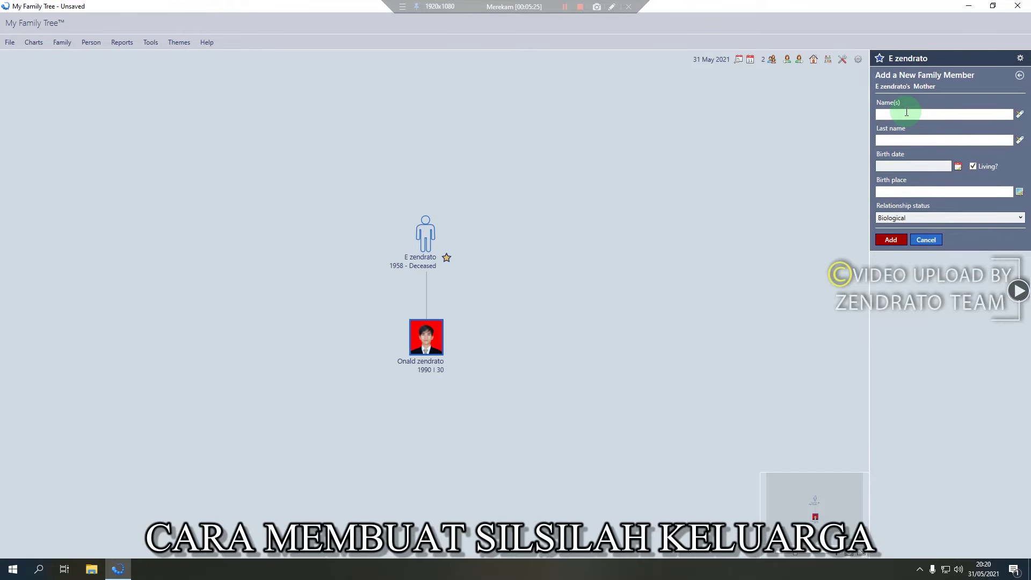
click(907, 115)
text(H)
click(913, 140)
text(Situngkir)
click(944, 193)
text(Silalahi)
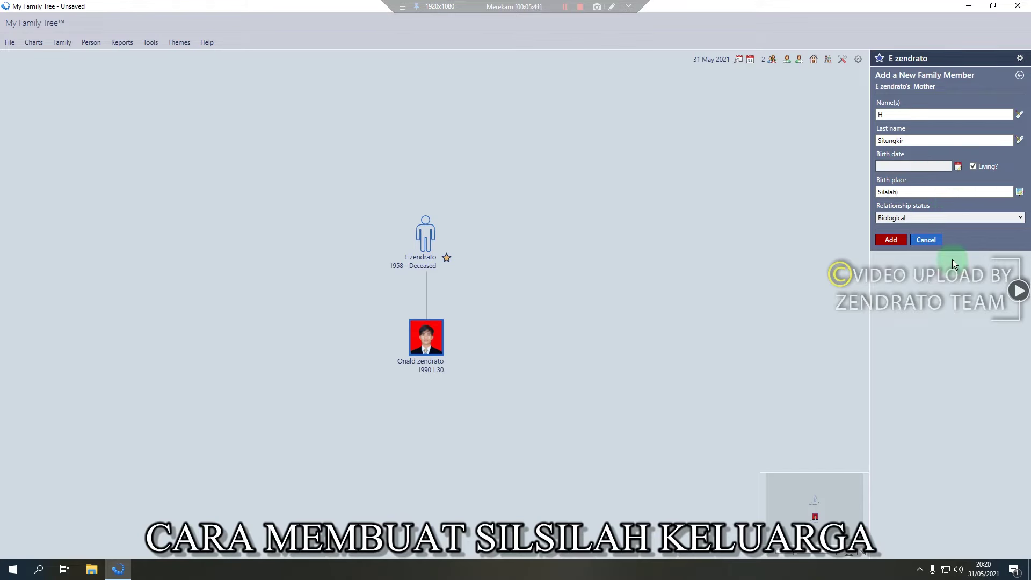
click(893, 242)
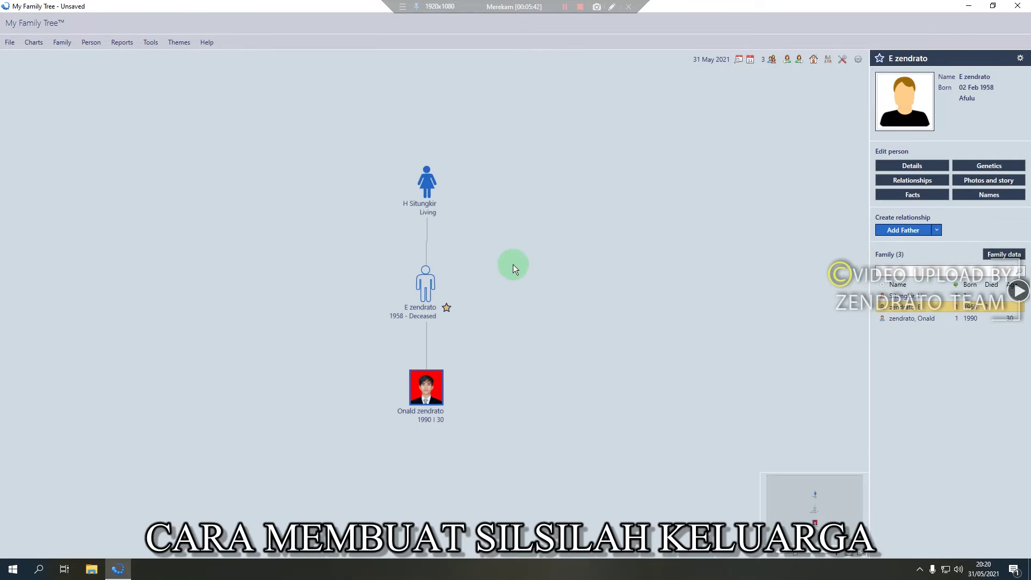
click(424, 185)
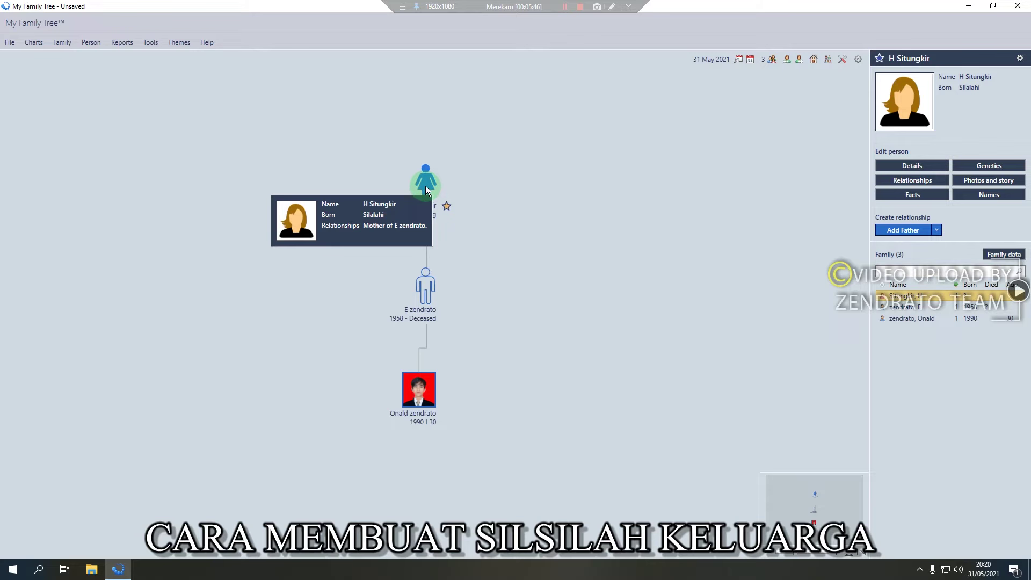
click(431, 290)
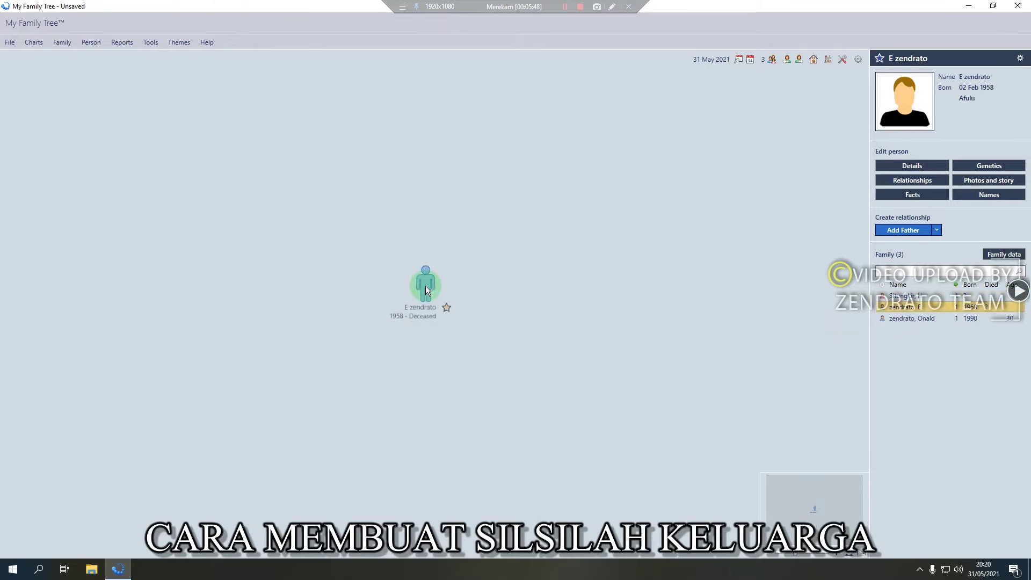
click(427, 185)
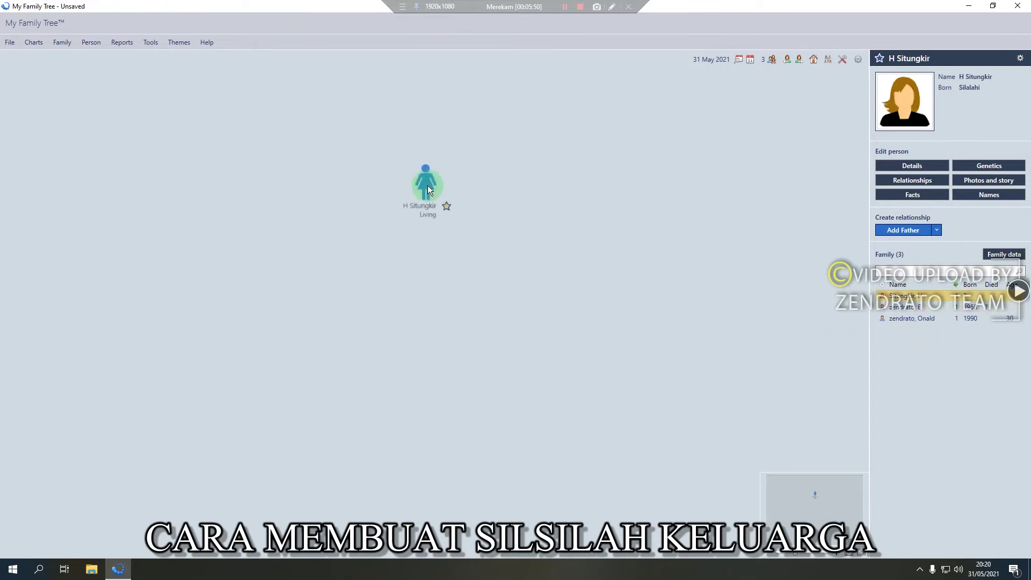
right_click(420, 185)
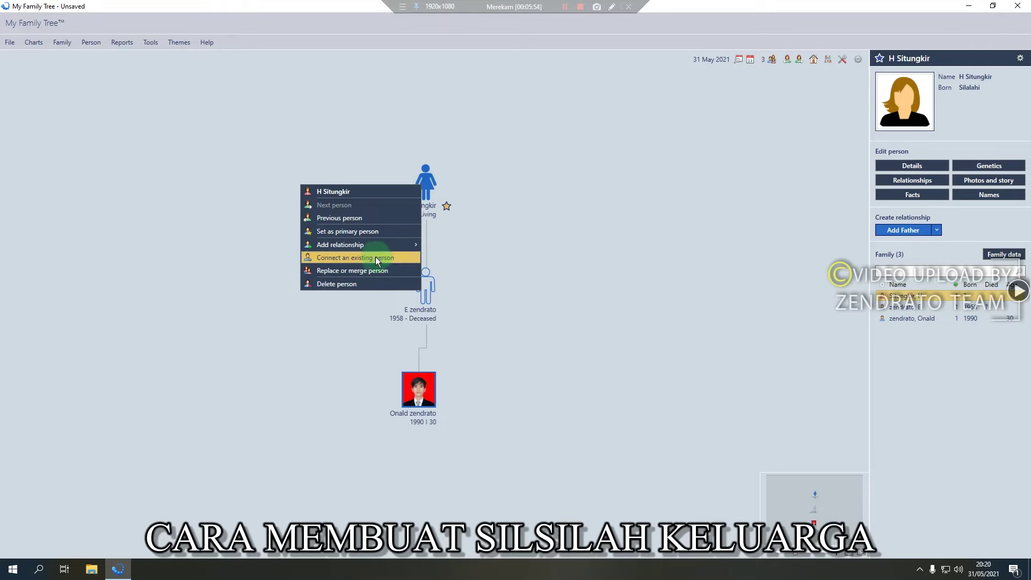
click(358, 285)
click(518, 306)
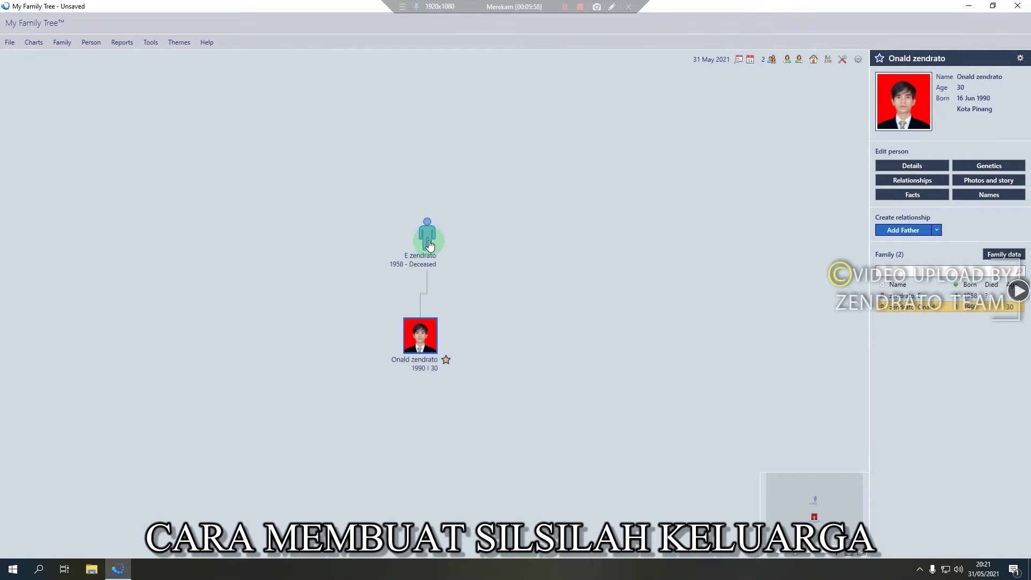
Tick Living? in the father's Edit Details so he shows age 63
click(428, 229)
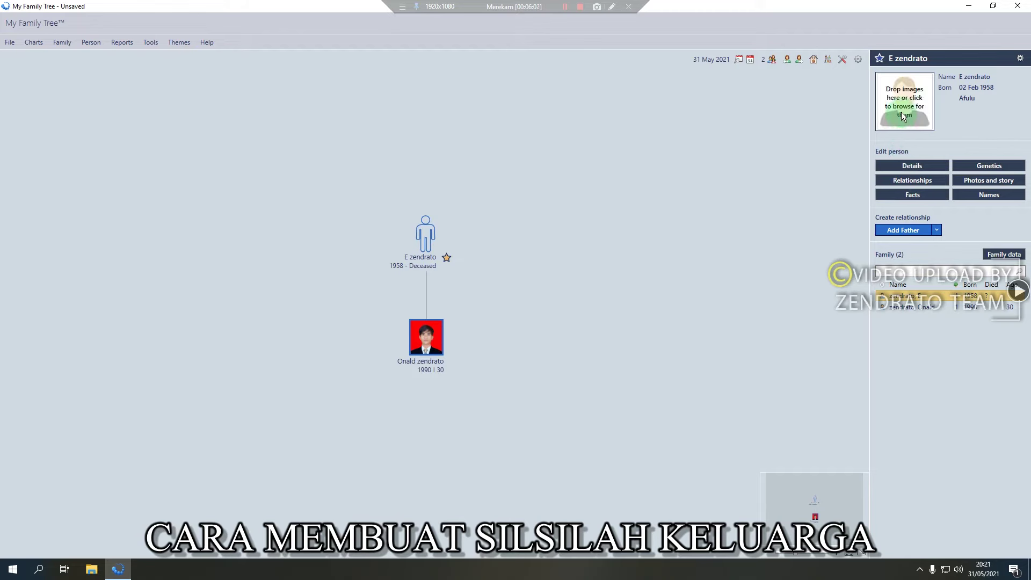
click(913, 166)
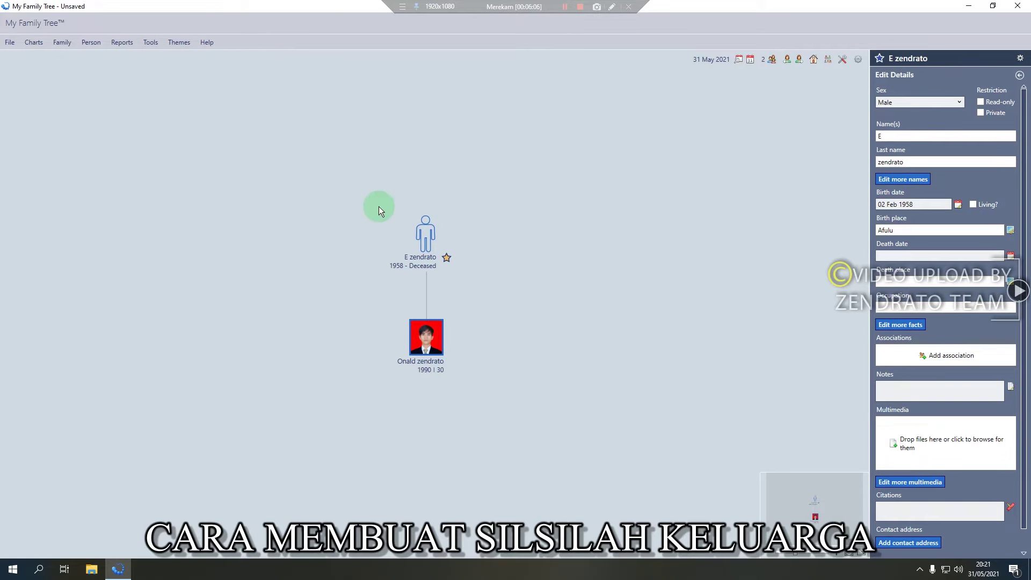
click(972, 204)
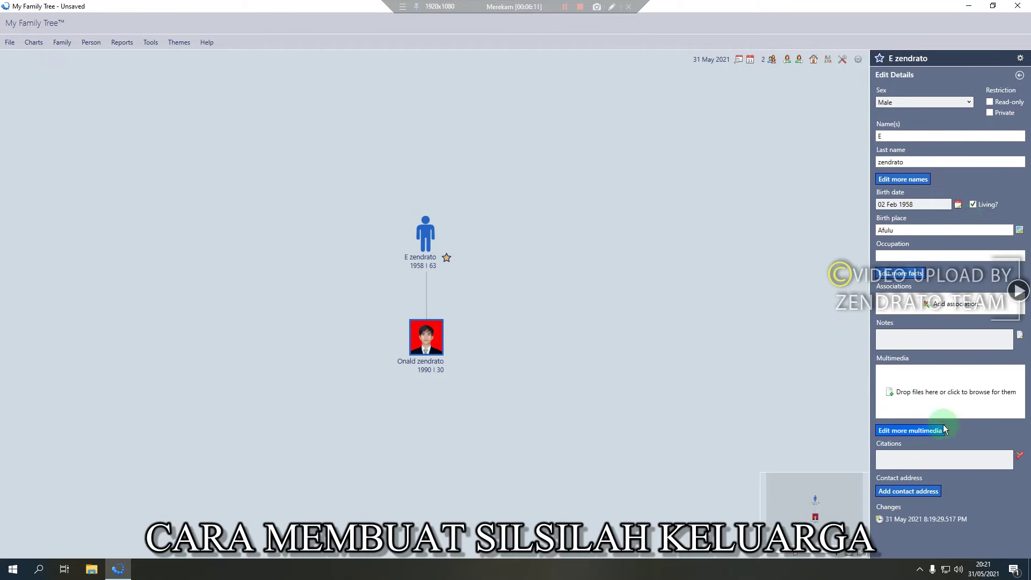
click(1019, 76)
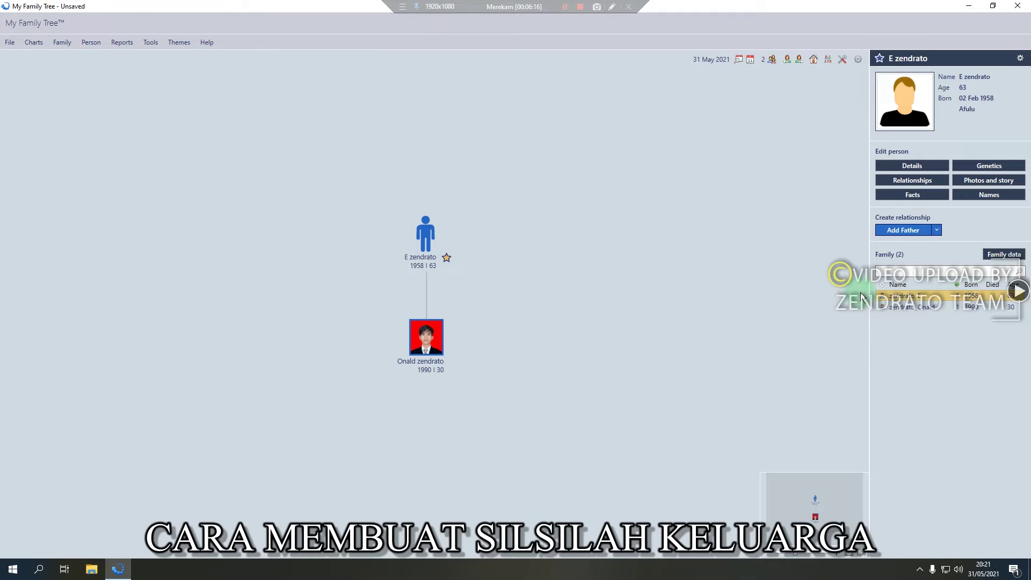
Select the son and cancel the Wife entry so no wife is added for him
click(426, 337)
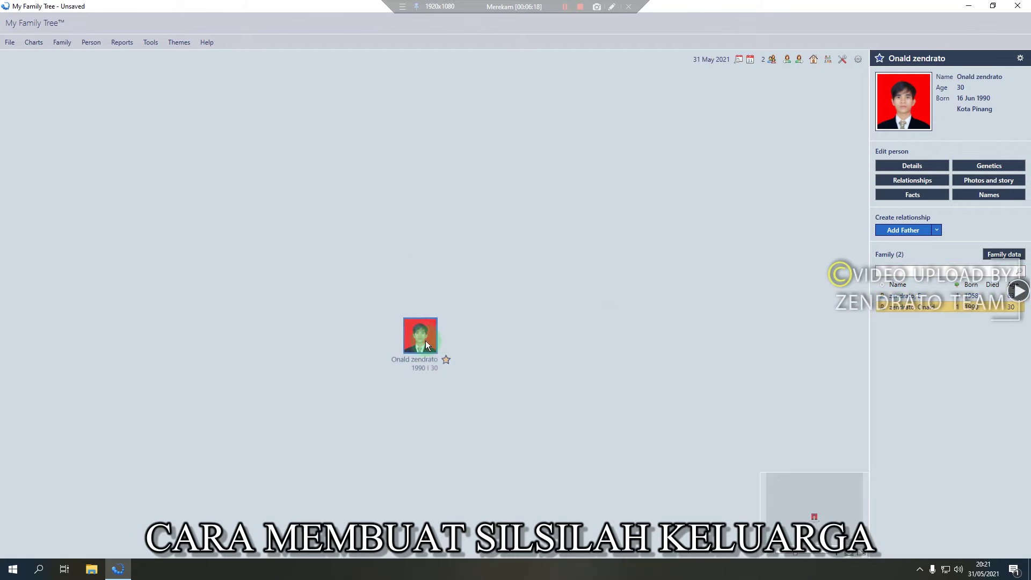
click(936, 230)
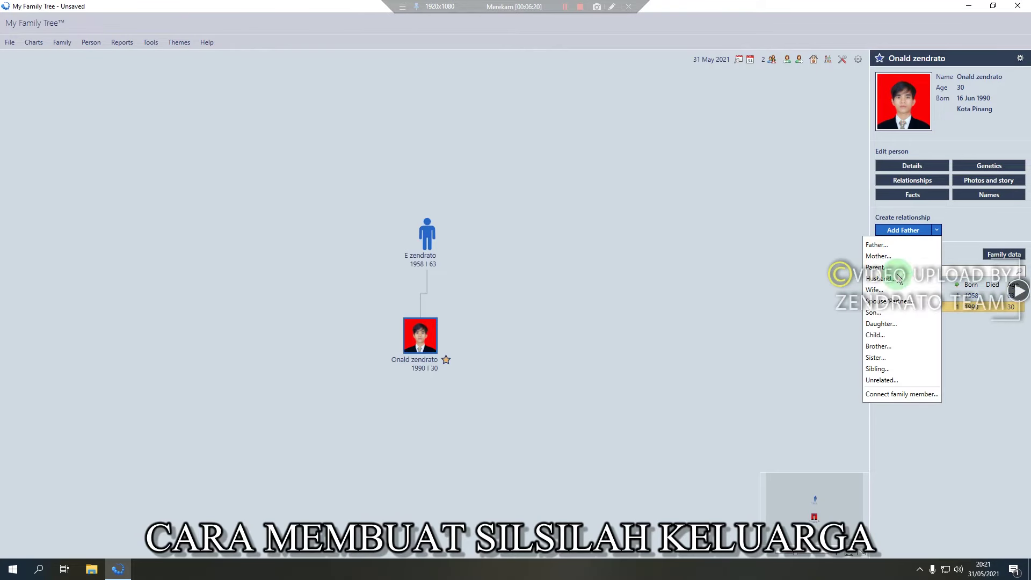
click(891, 292)
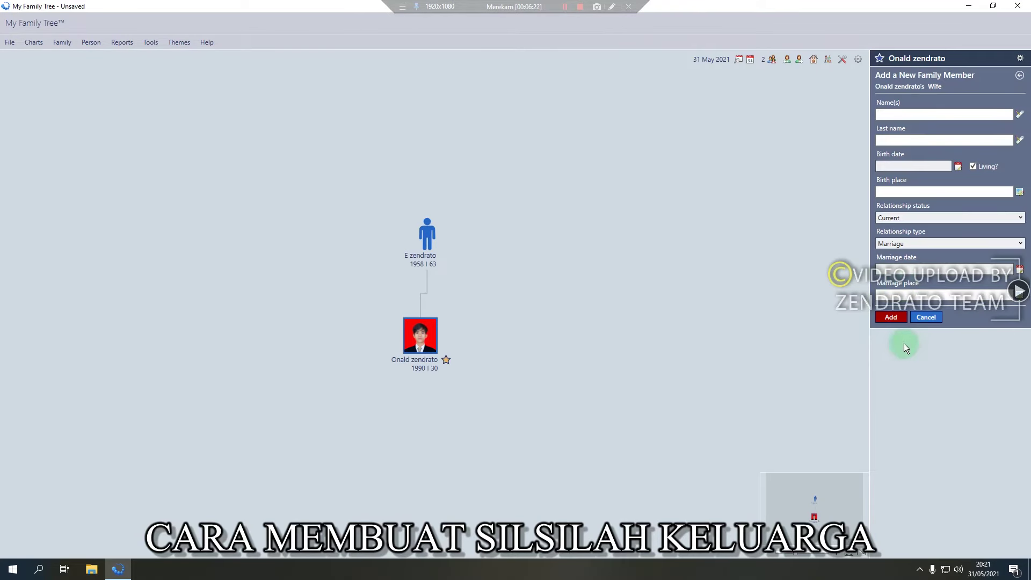
click(926, 317)
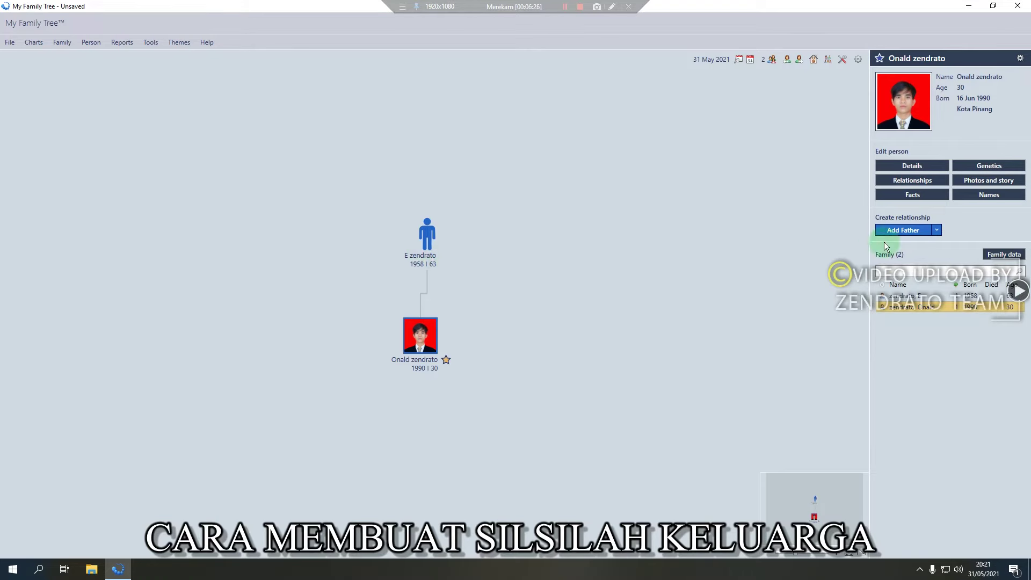
click(936, 231)
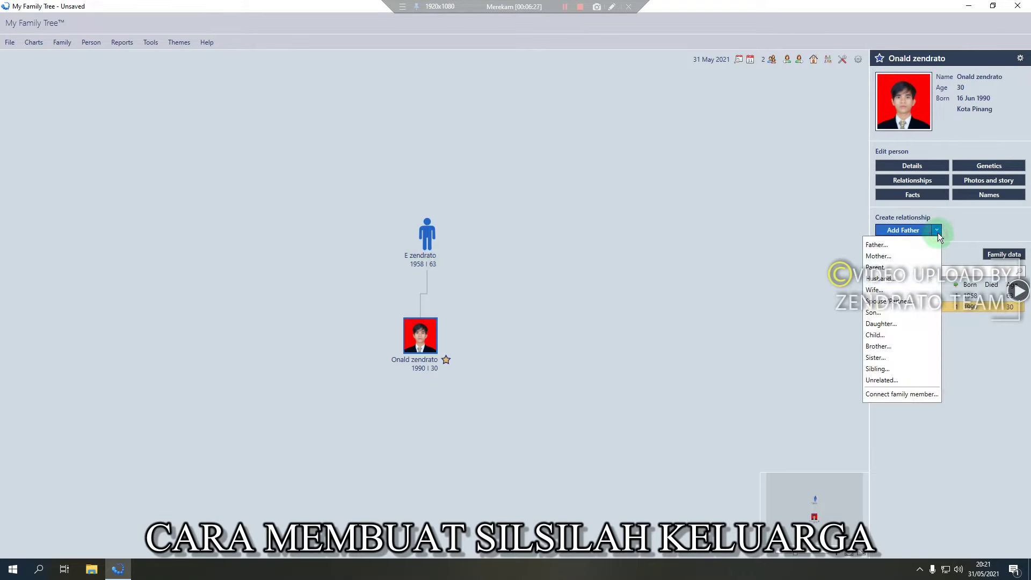
Add the son's mother with her first name, last name and birth place Silahisabungan
click(902, 256)
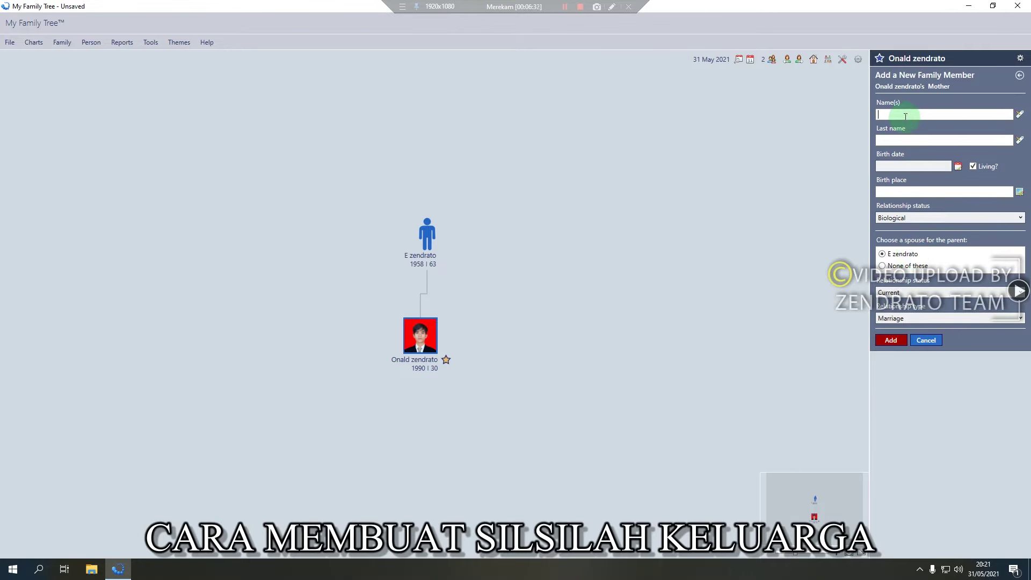
text(H)
click(911, 140)
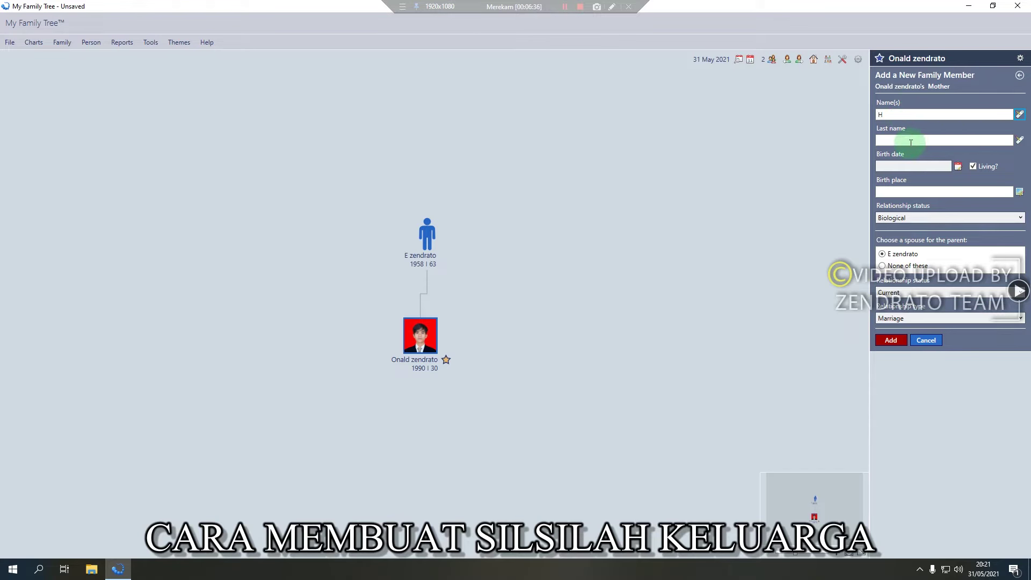
text(Situngkir)
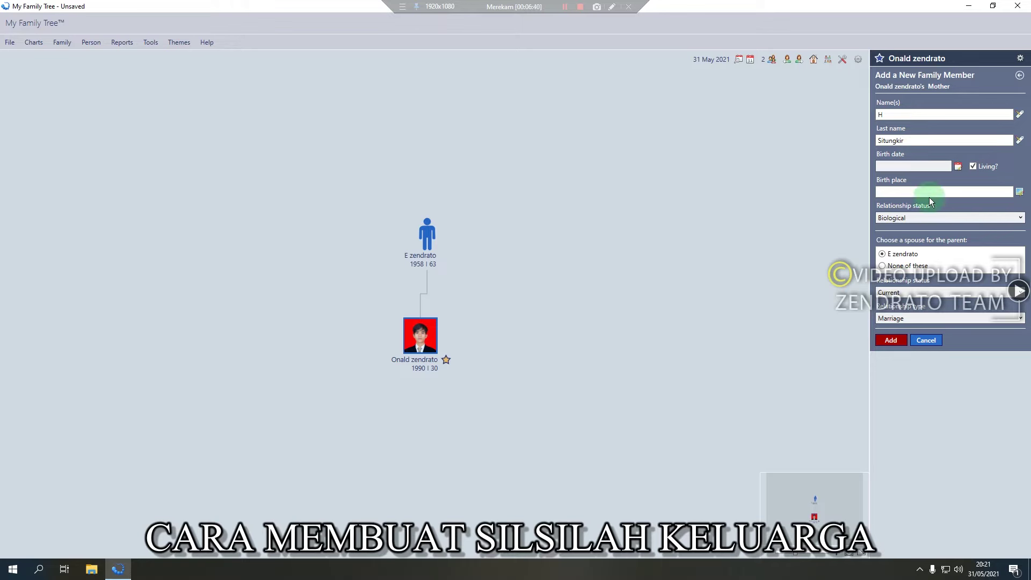
click(930, 192)
text(Silahisabungan)
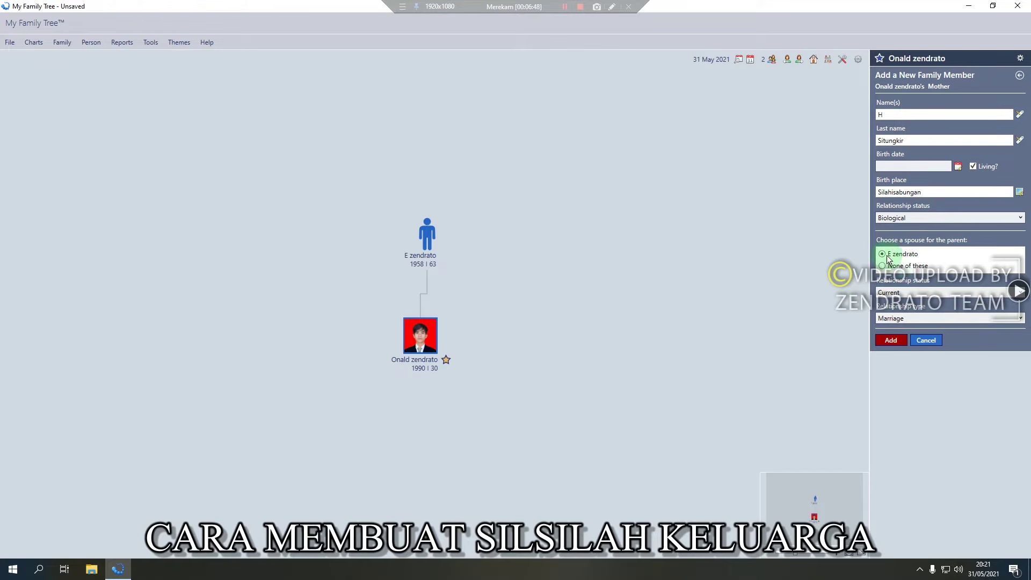
click(889, 342)
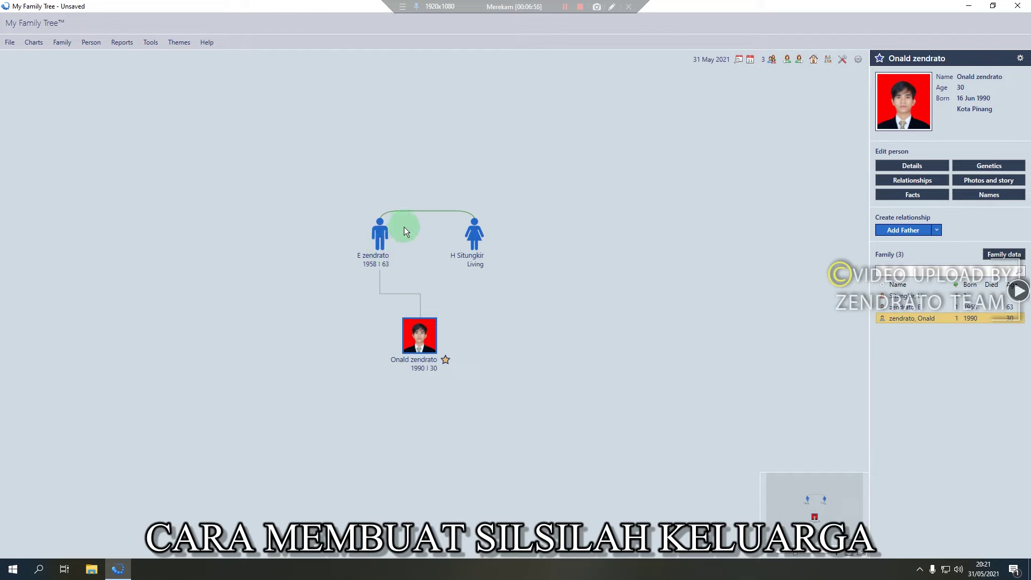
Add a brother for the son with his first name and birth place Afulu
click(477, 247)
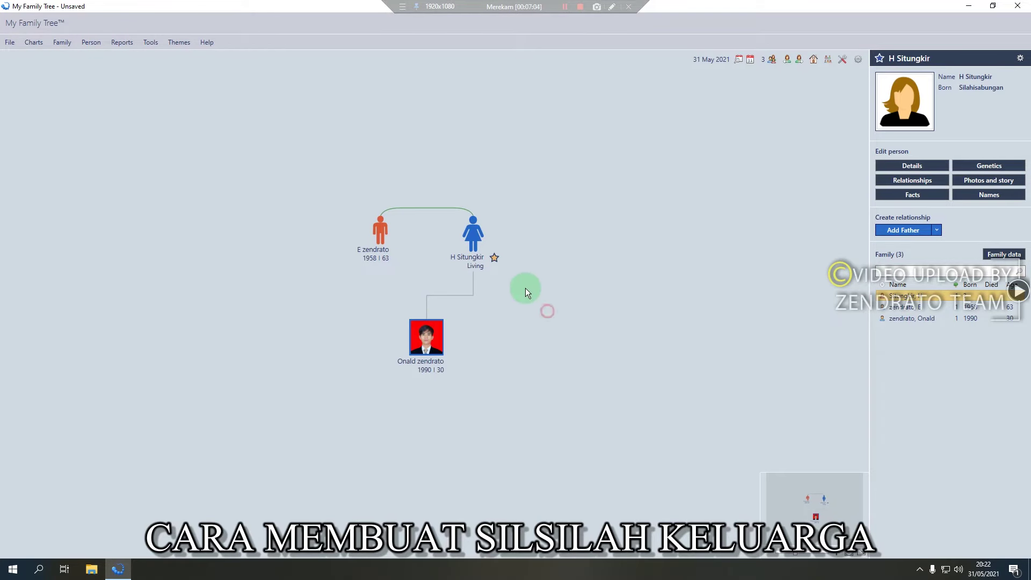
click(483, 334)
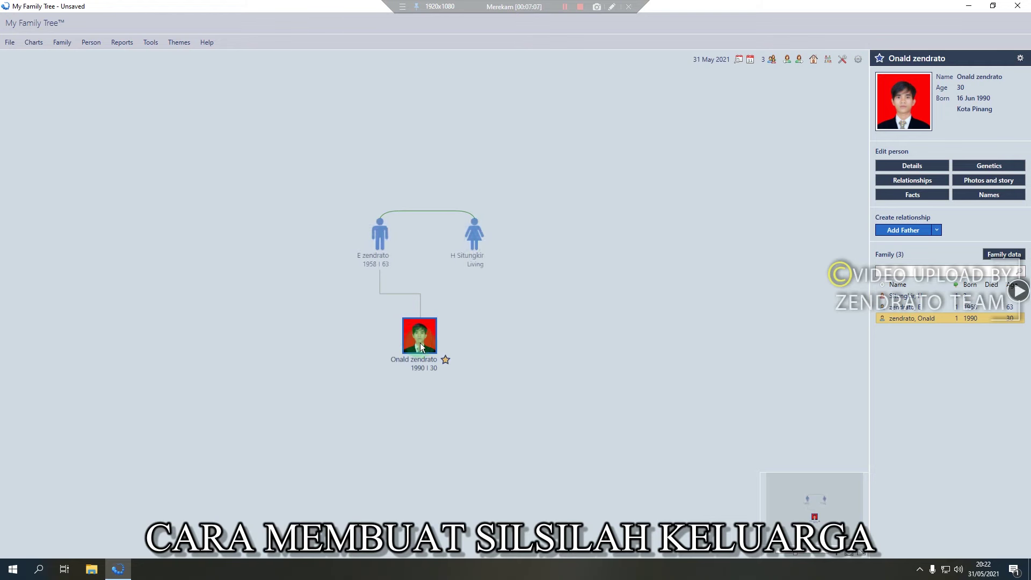
click(935, 231)
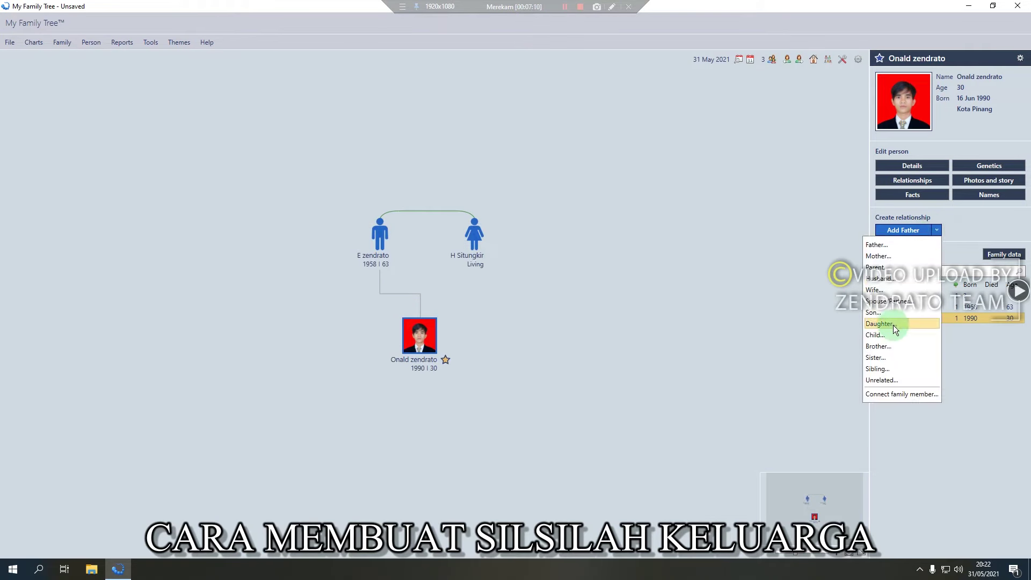
click(878, 346)
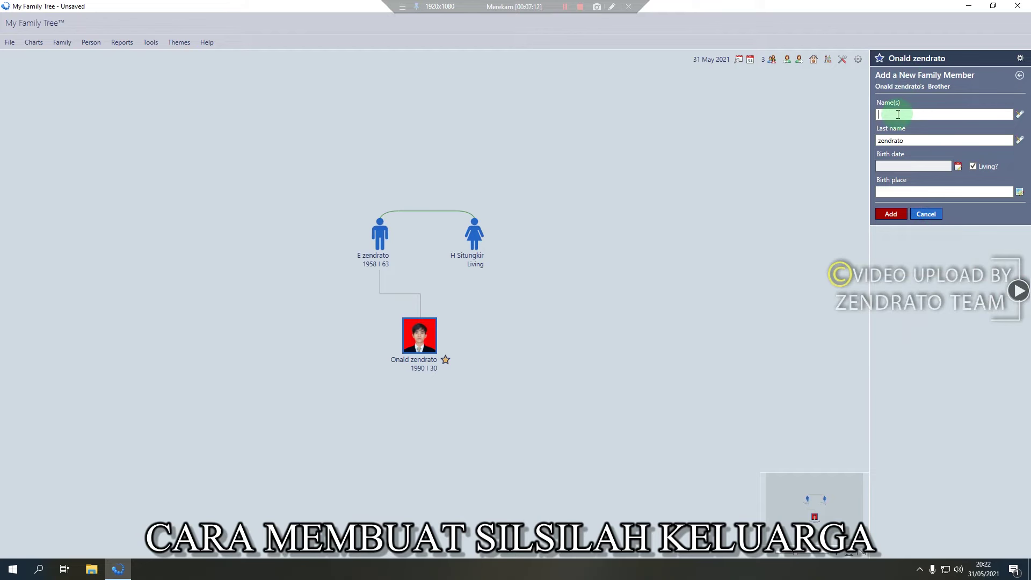
text(romnis)
click(910, 193)
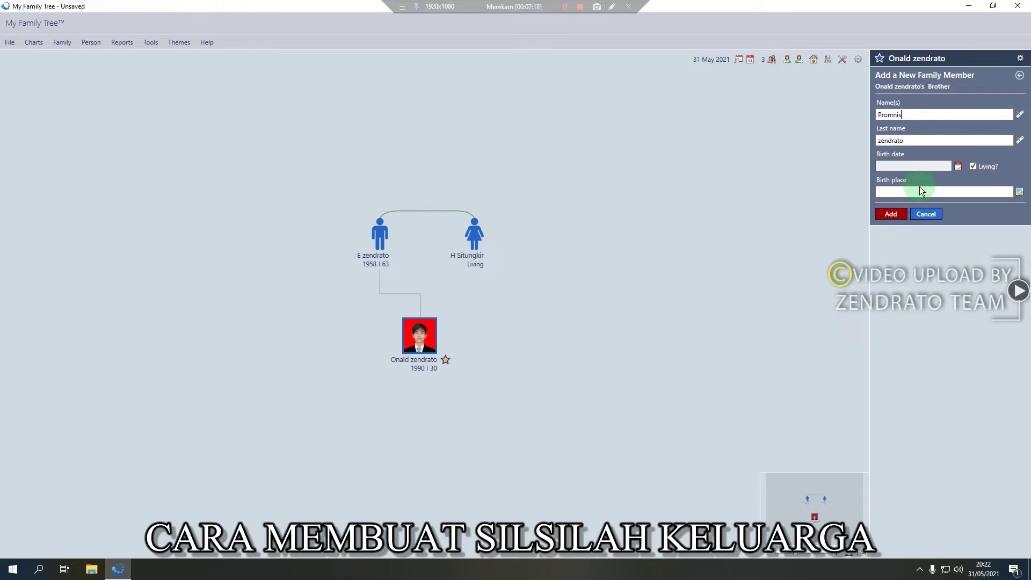
text(Afulu)
click(896, 214)
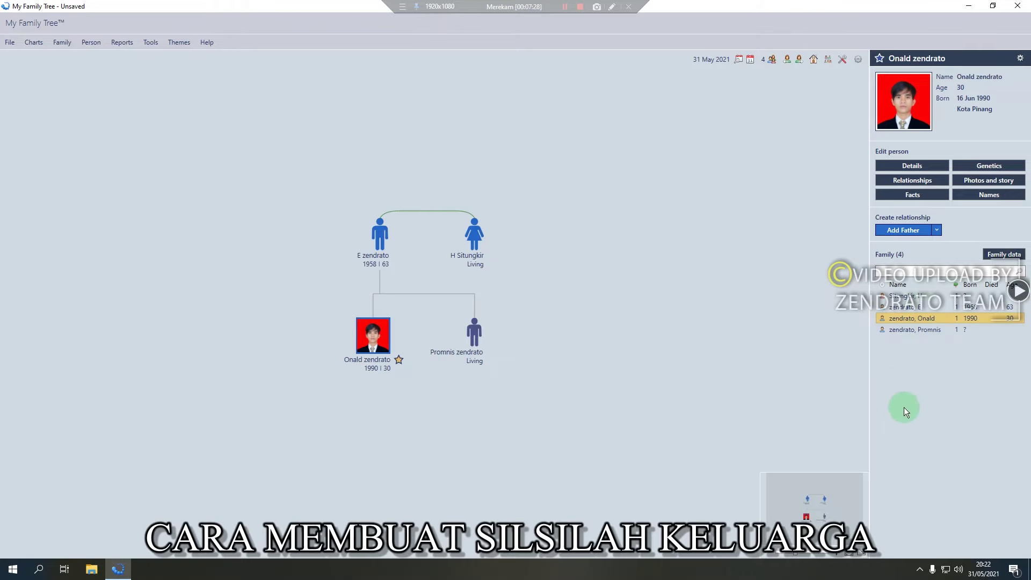
Open a Wife entry for the brother and enter her first name
click(554, 391)
click(474, 333)
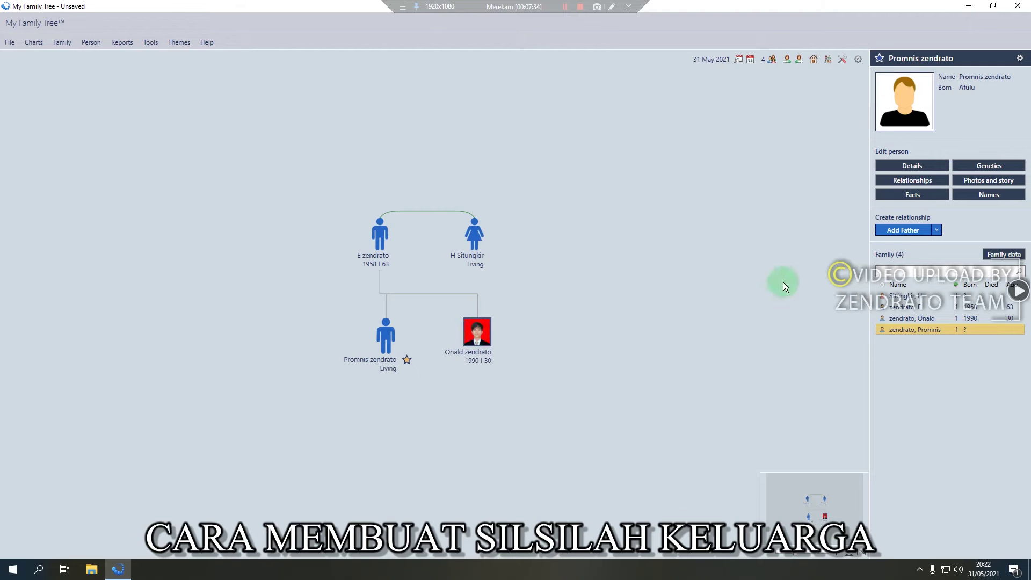
click(936, 230)
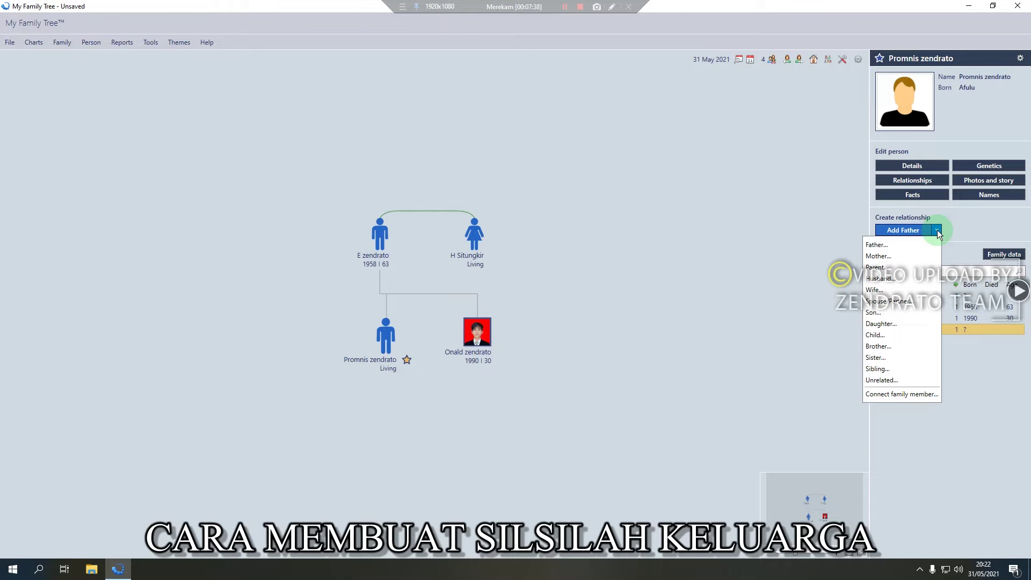
click(874, 290)
click(913, 115)
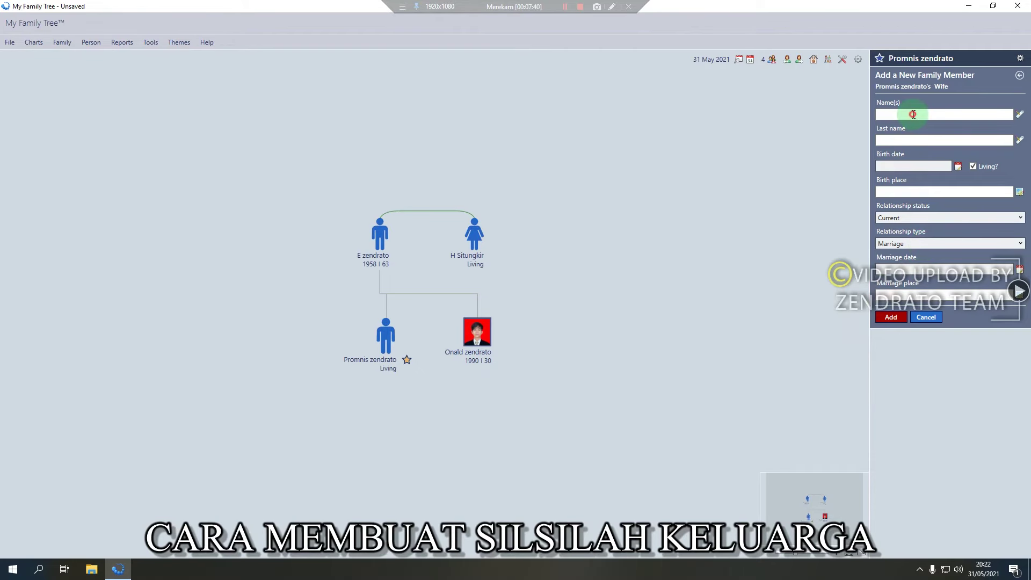
text(Dorce)
click(889, 192)
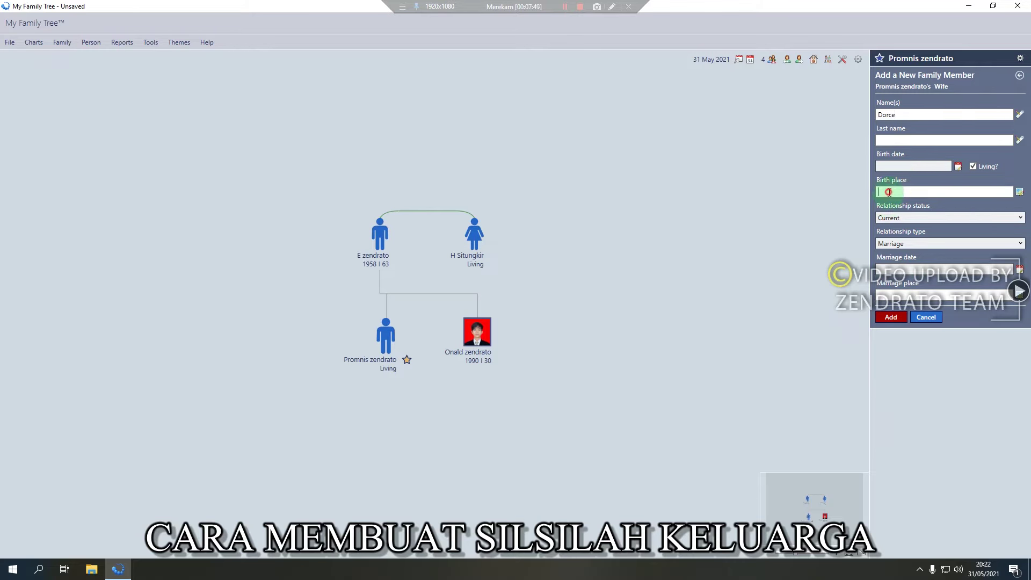
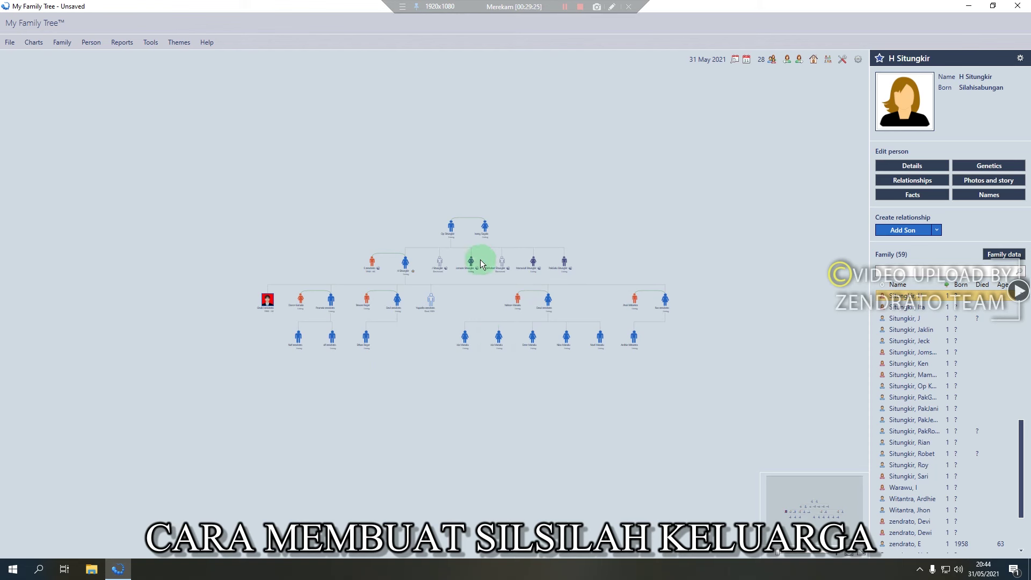
scroll(469, 269, up, 1)
scroll(469, 270, up, 3)
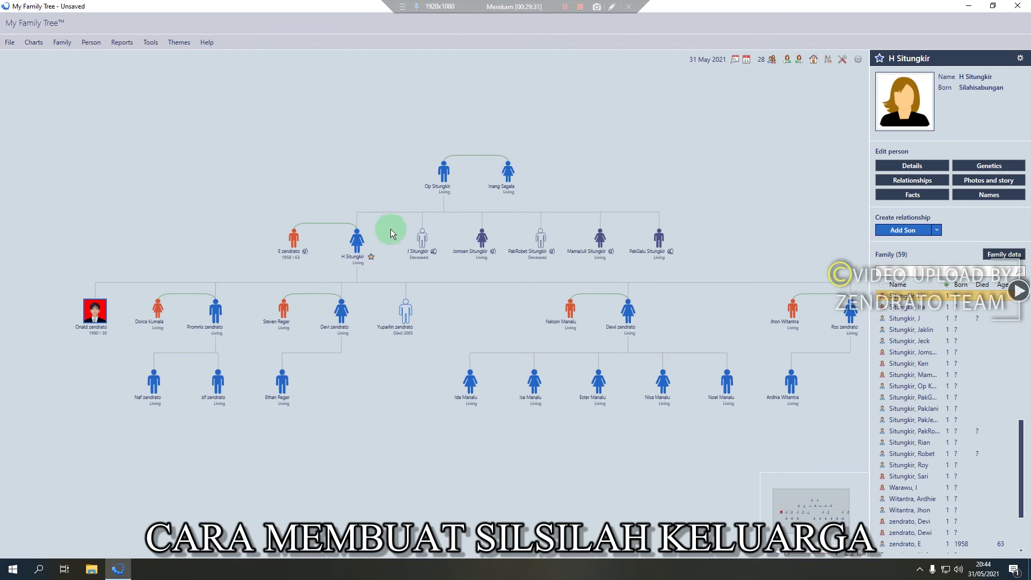
click(293, 238)
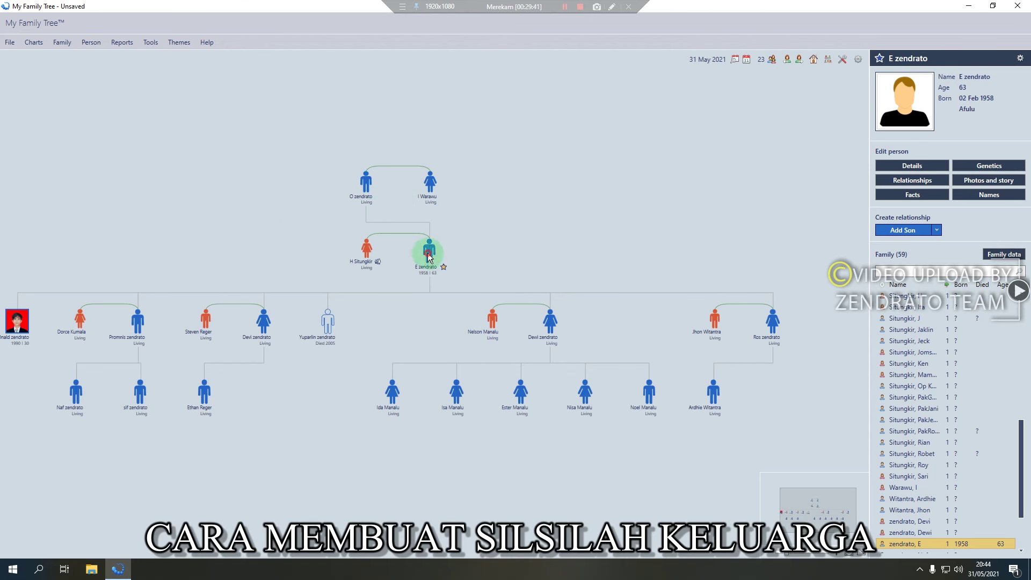
mouse_move(429, 257)
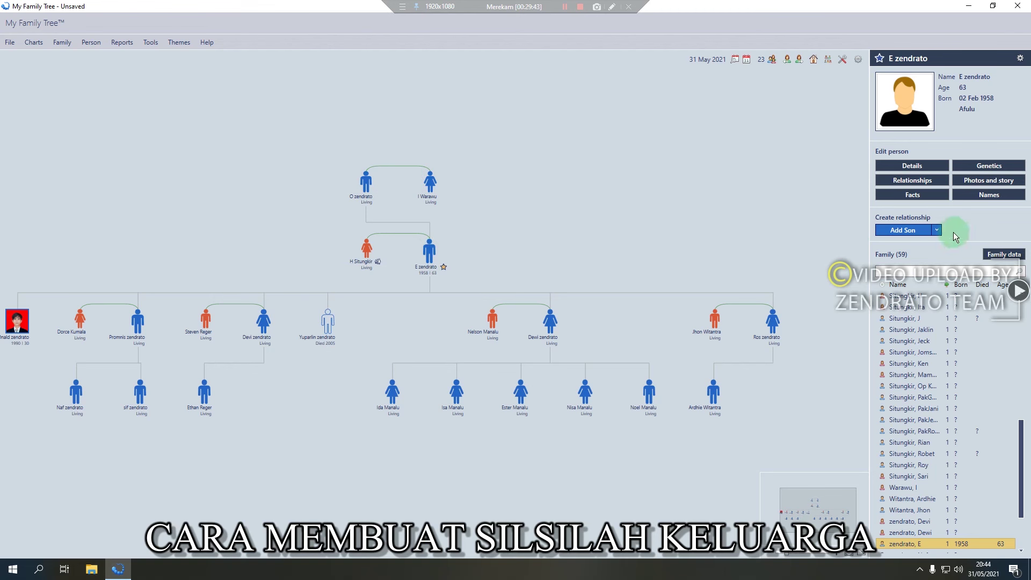
click(935, 230)
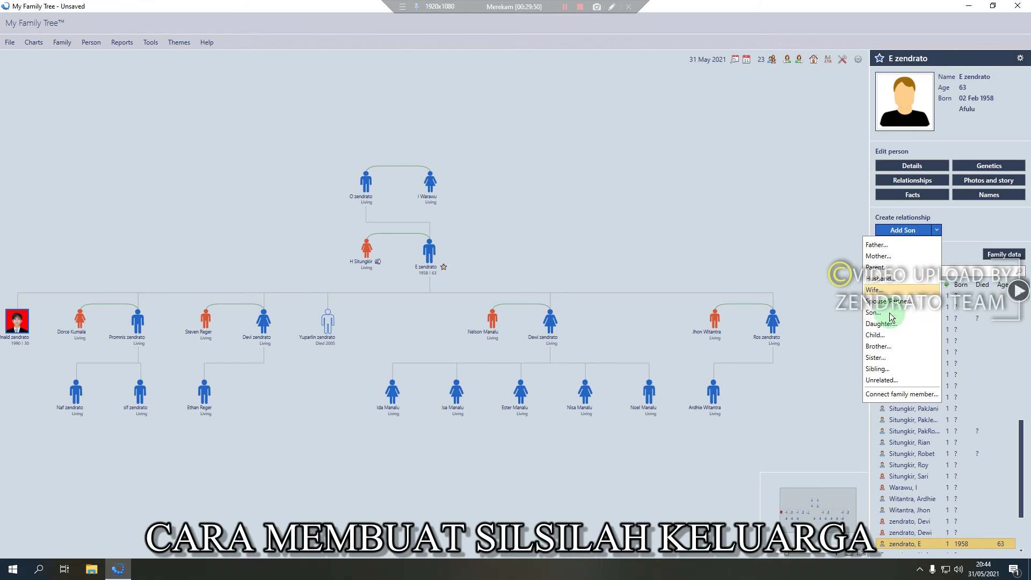
click(918, 347)
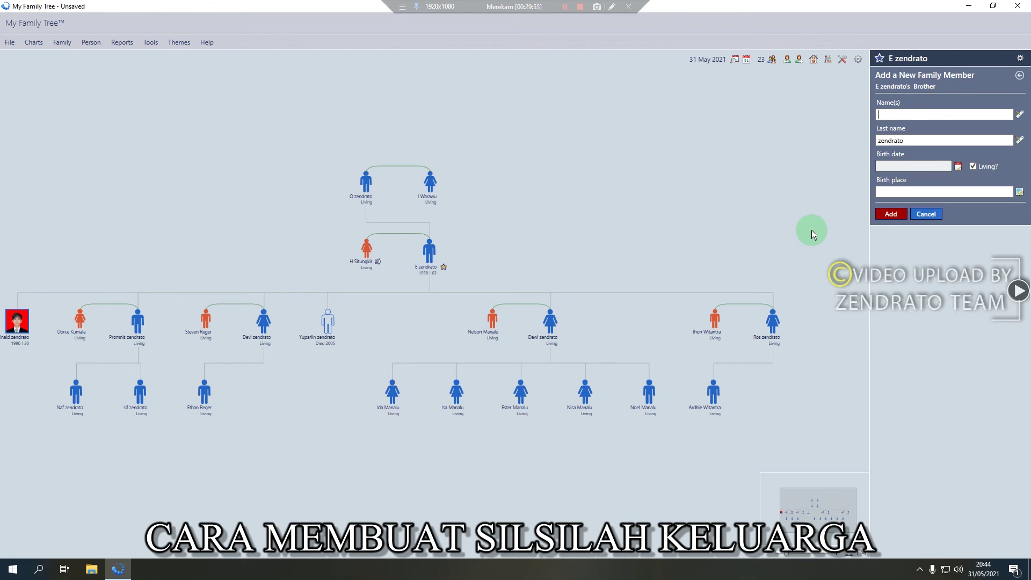
text(Mr. Brot)
key(Return)
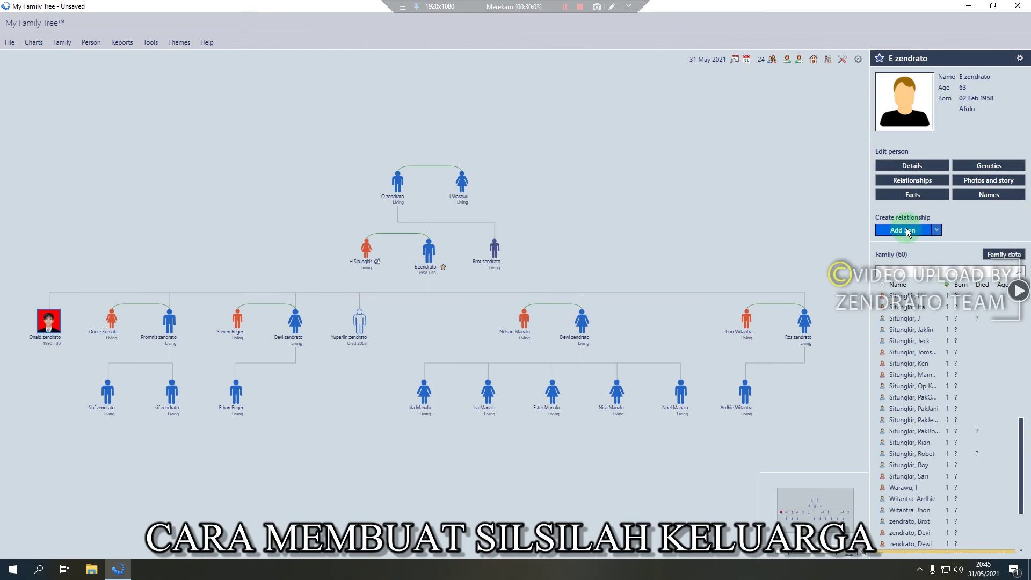
click(936, 230)
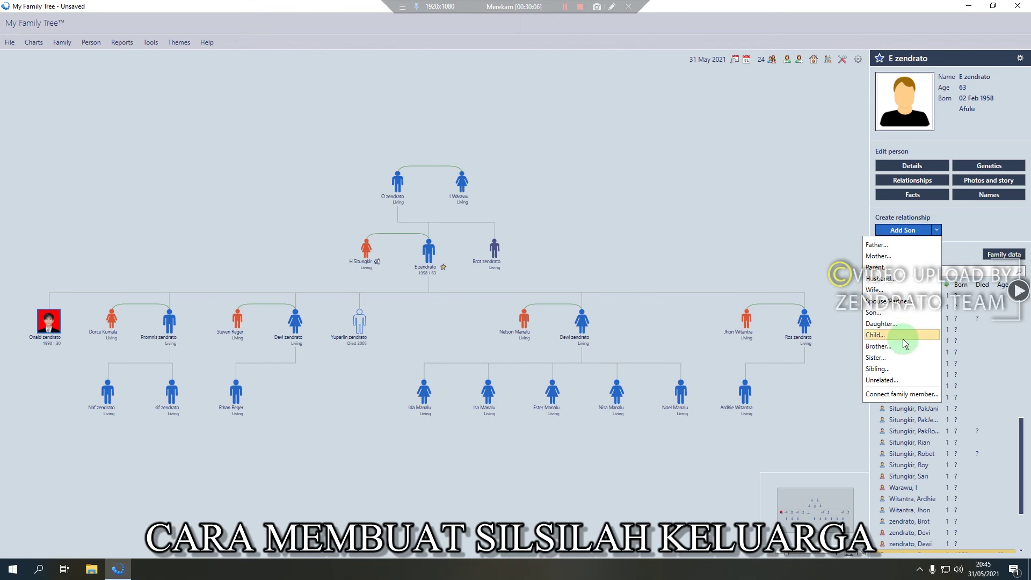
click(906, 357)
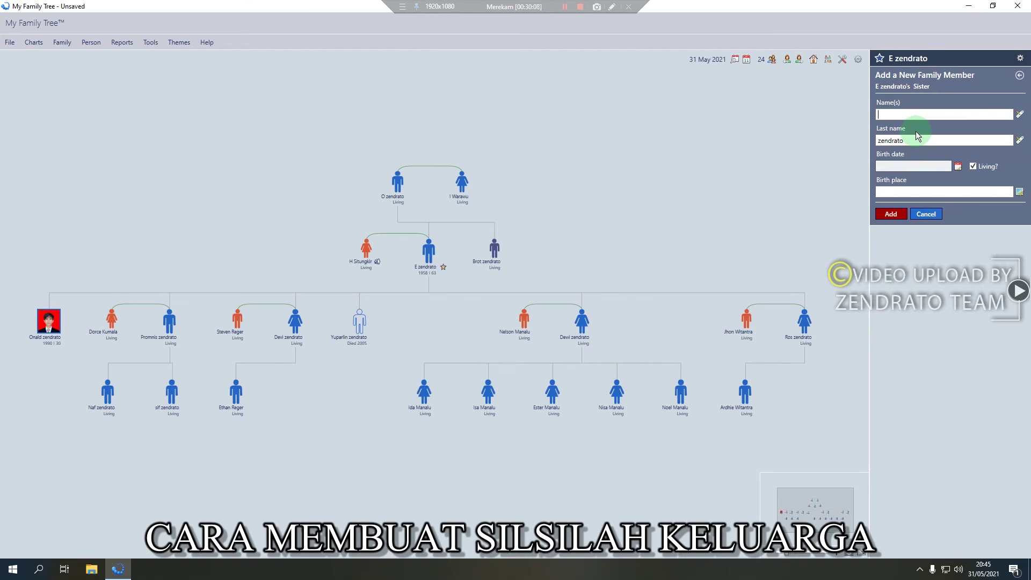
text(Sister)
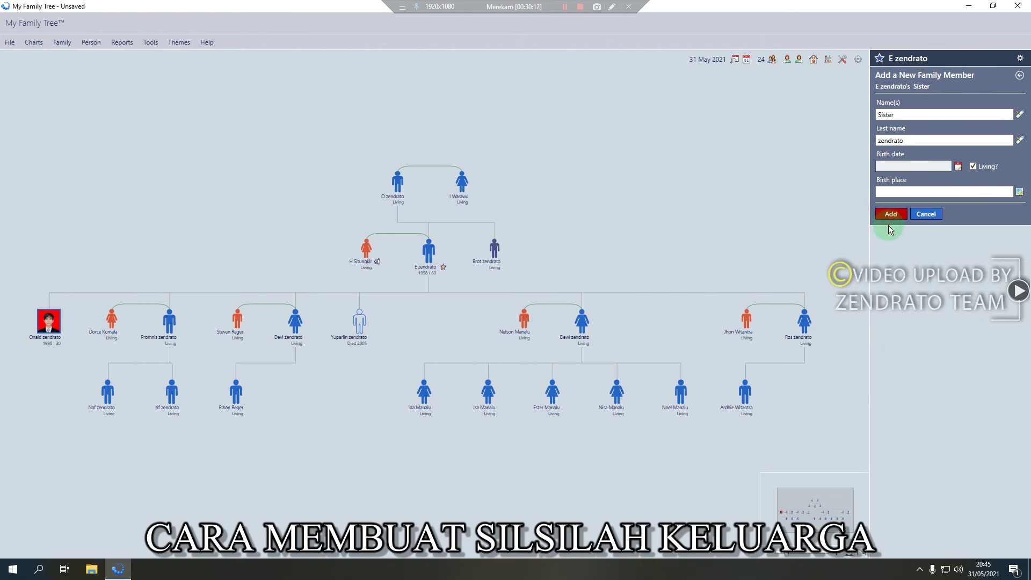
key(Return)
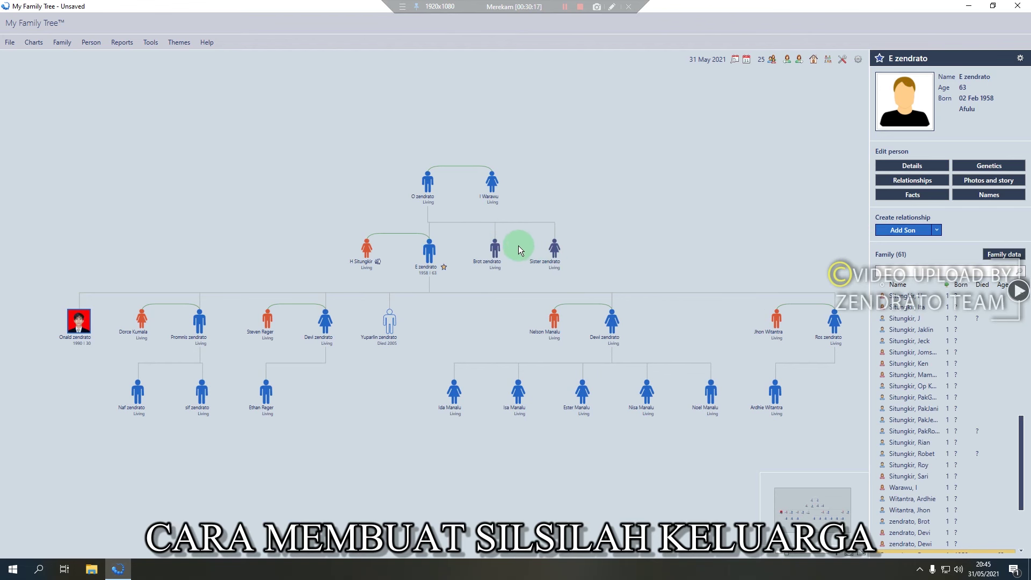
click(503, 254)
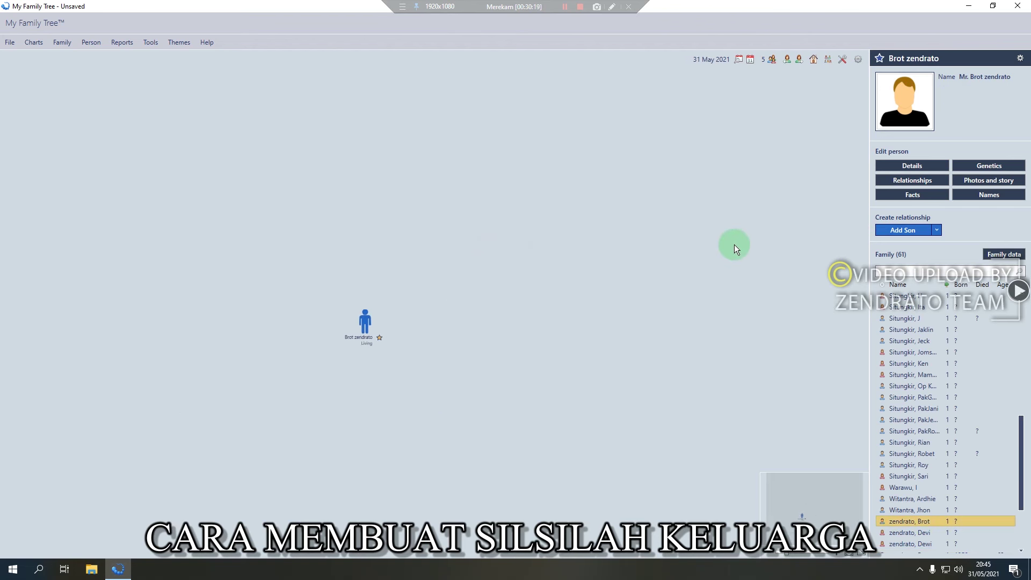
click(936, 230)
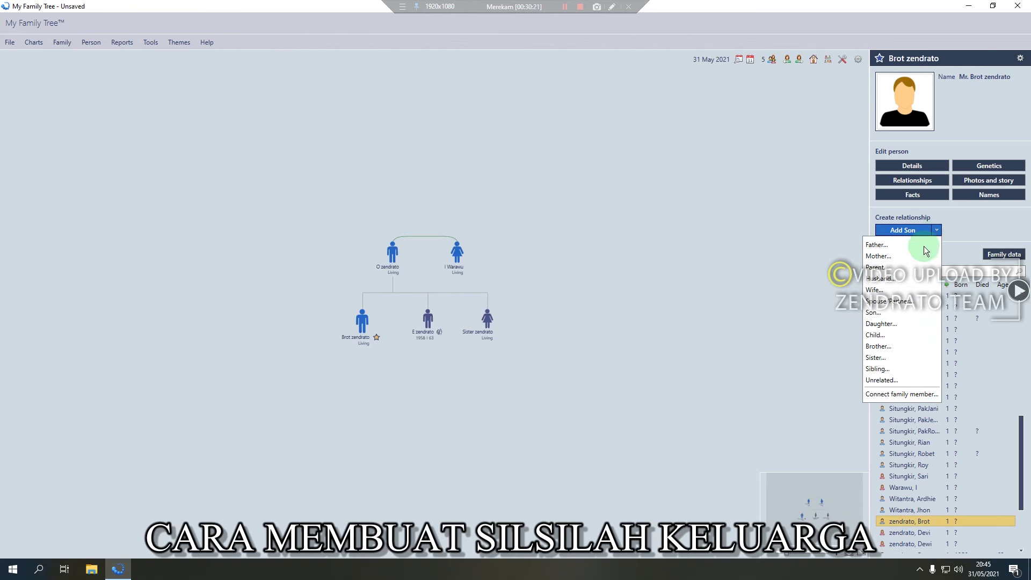
click(904, 292)
click(908, 114)
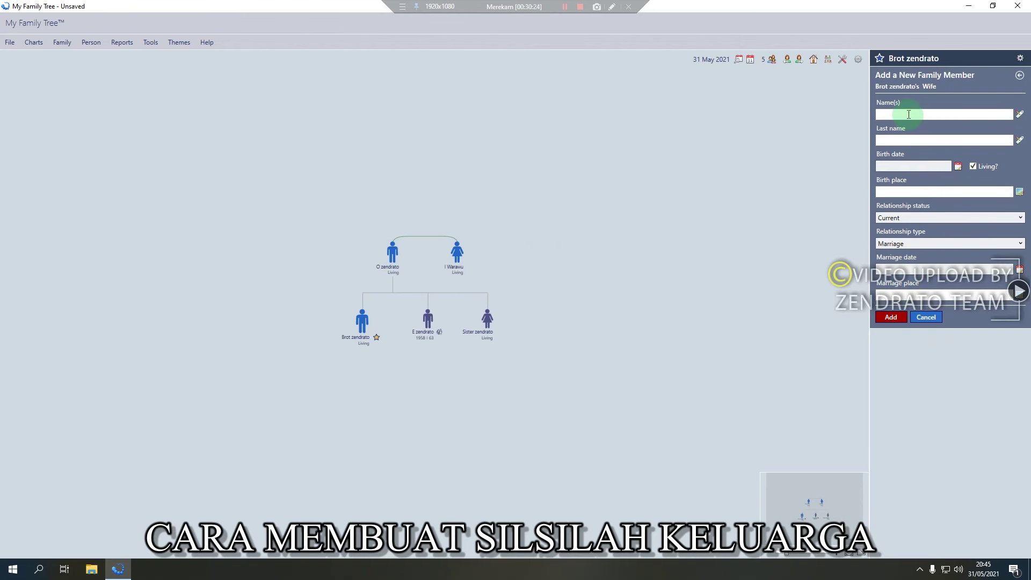
text(Istri)
click(972, 166)
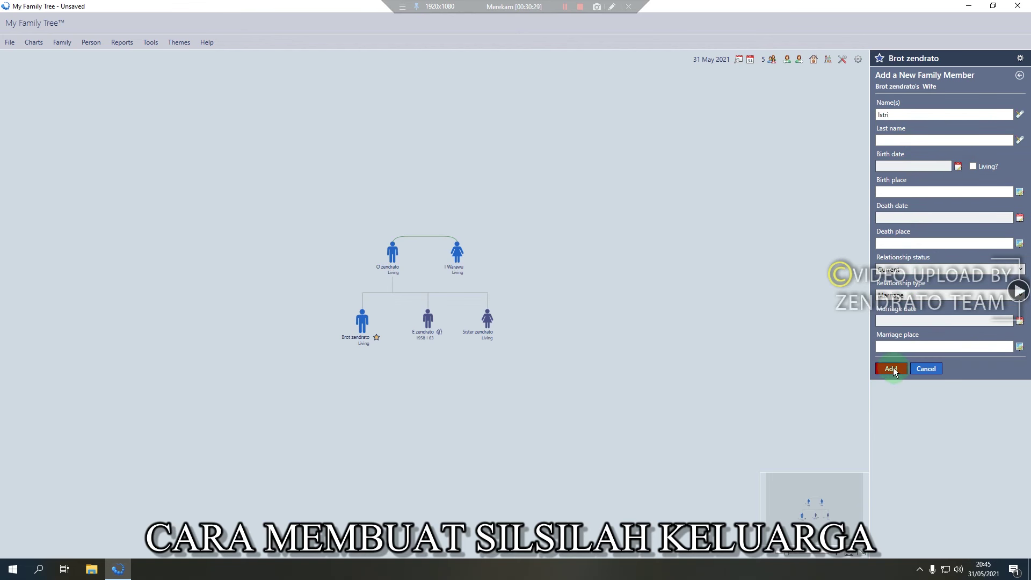
key(Return)
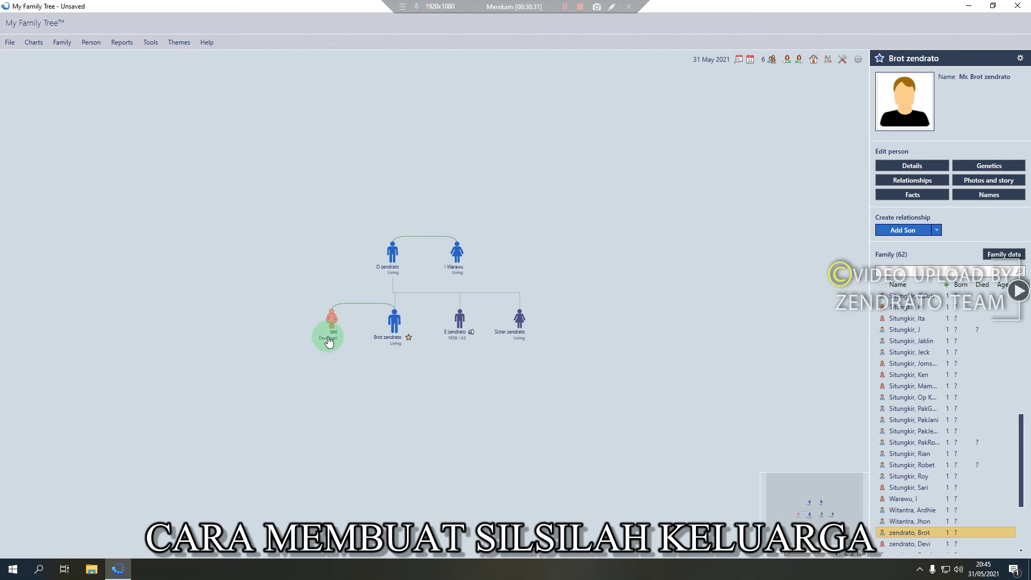
Add a deceased husband, Mr., for Sister zendrato and centre the chart on him
click(524, 324)
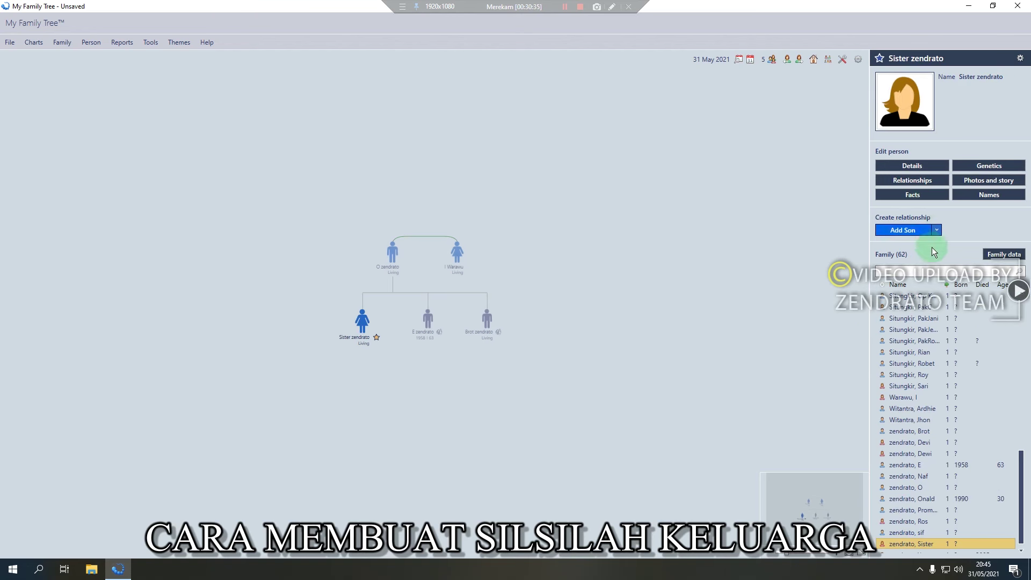
click(937, 229)
click(886, 279)
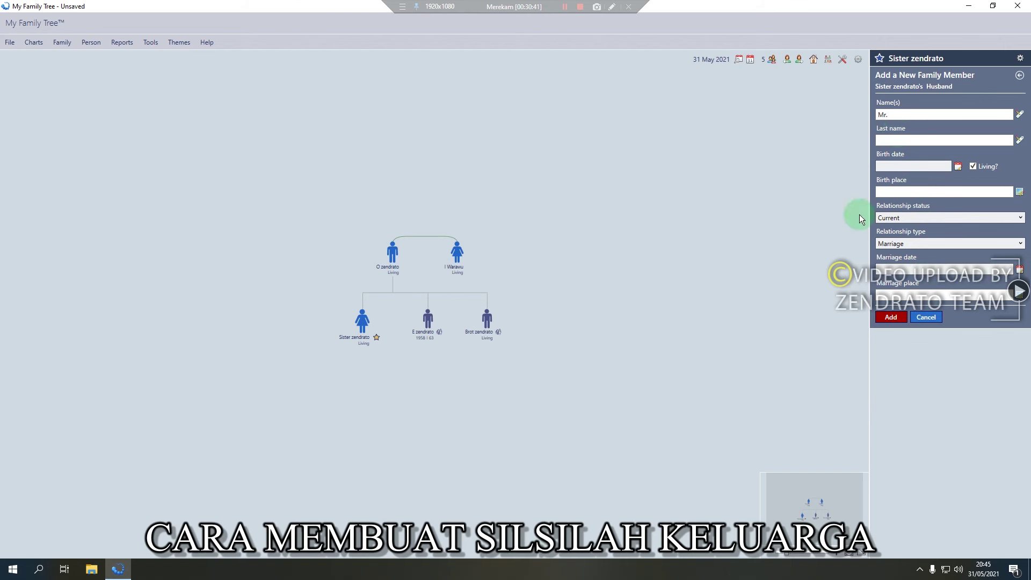
click(972, 167)
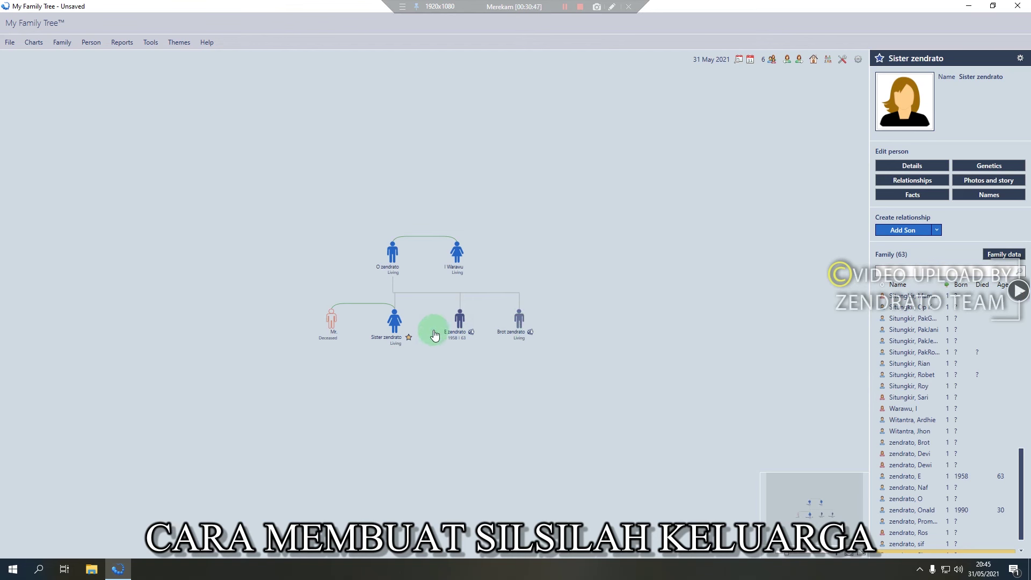
mouse_move(395, 329)
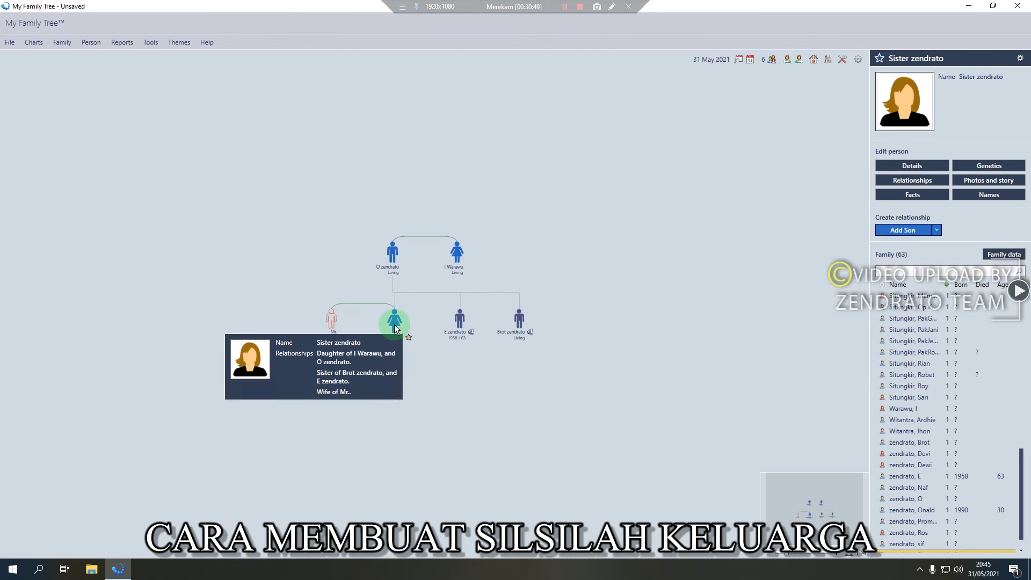
click(333, 322)
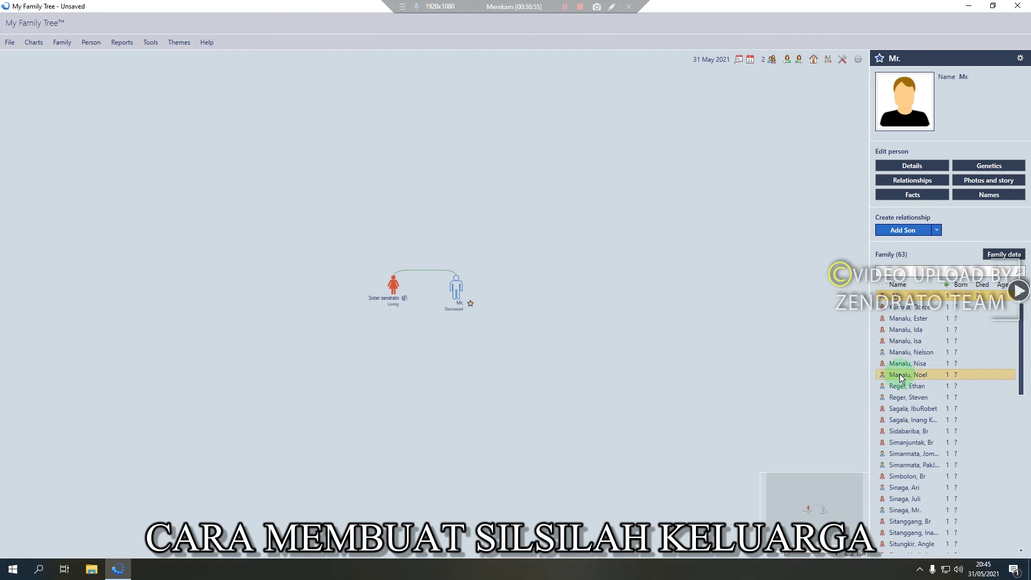
scroll(903, 370, up, 1)
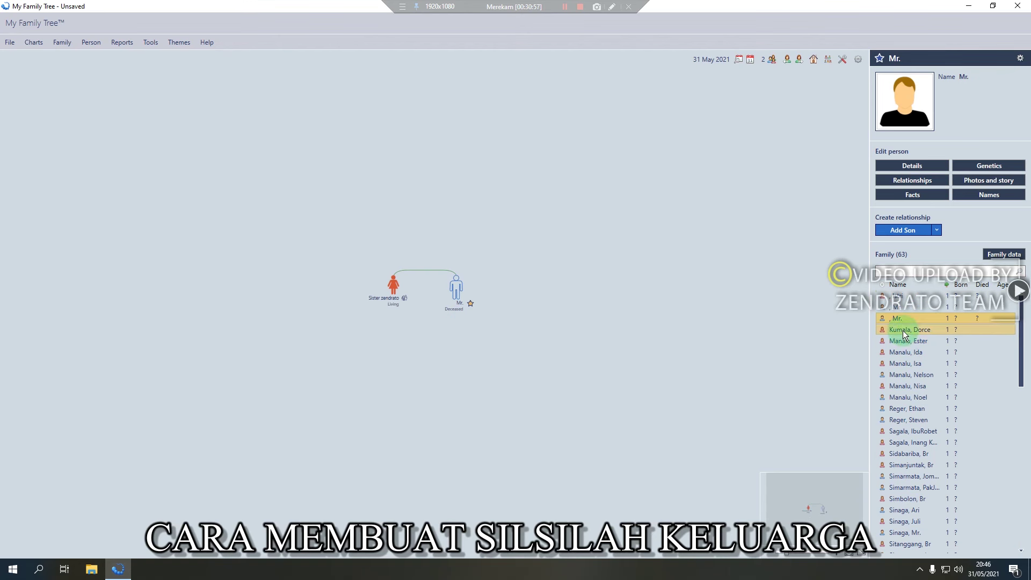
scroll(902, 343, down, 8)
scroll(899, 453, down, 4)
click(902, 521)
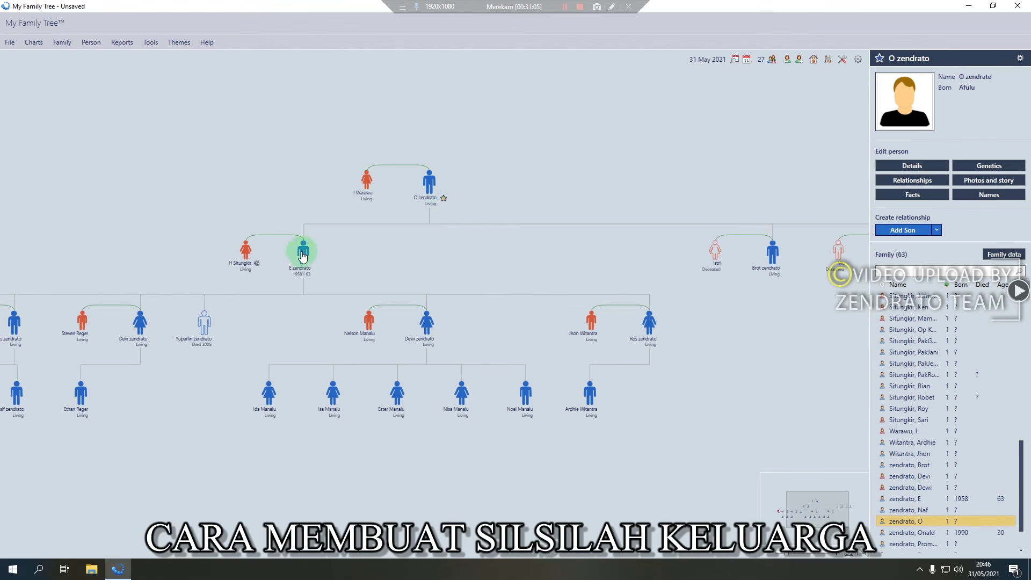
mouse_move(428, 259)
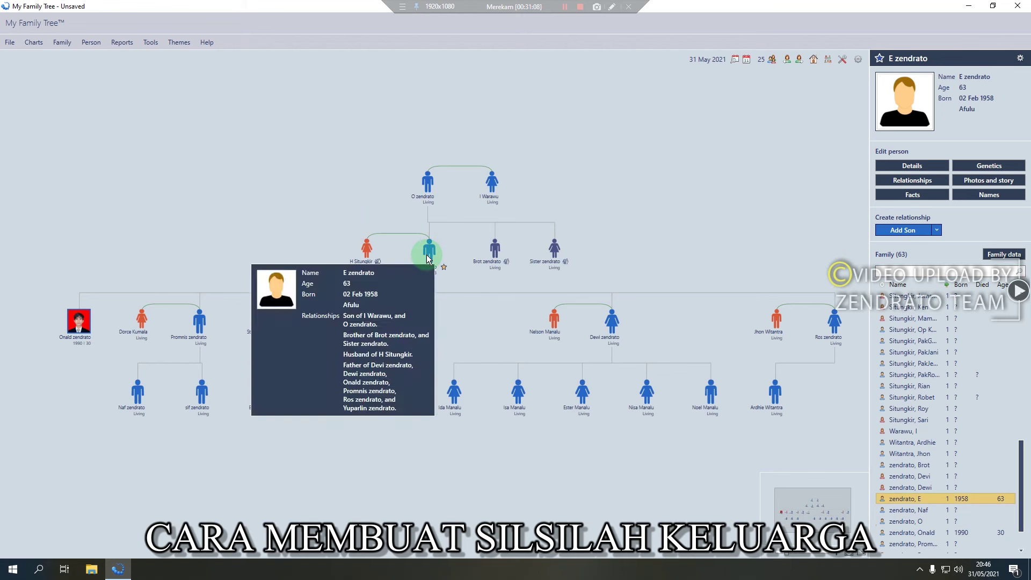
click(494, 251)
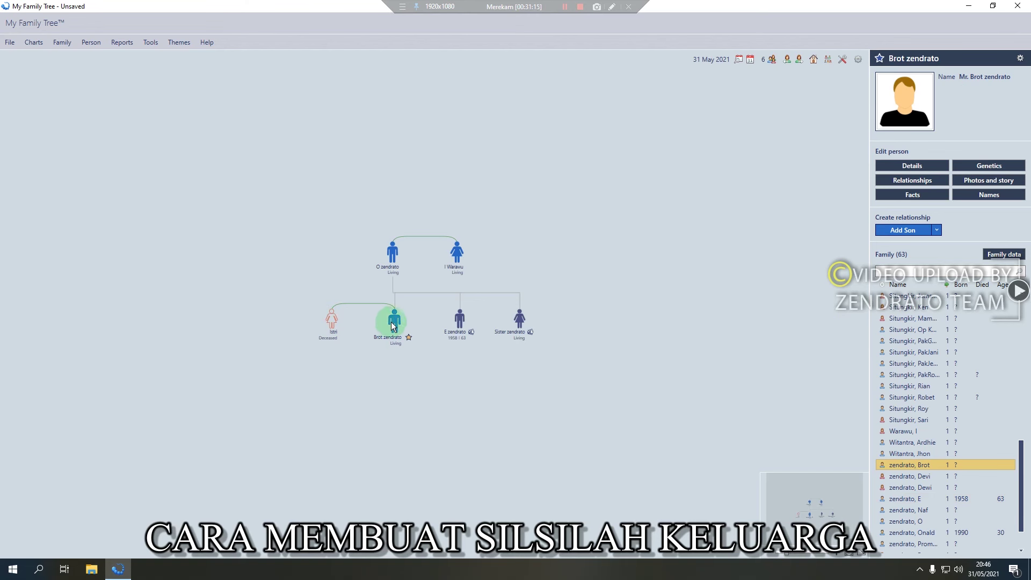
click(924, 231)
text(anak 1)
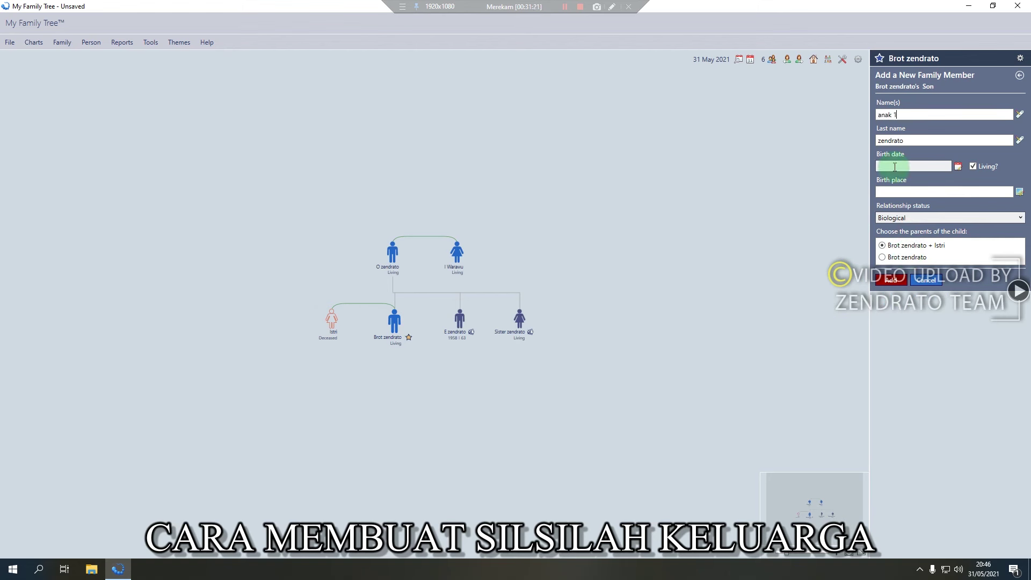
click(887, 284)
click(560, 320)
Add sister zendrato as anak 1 zendrato's sister
click(425, 361)
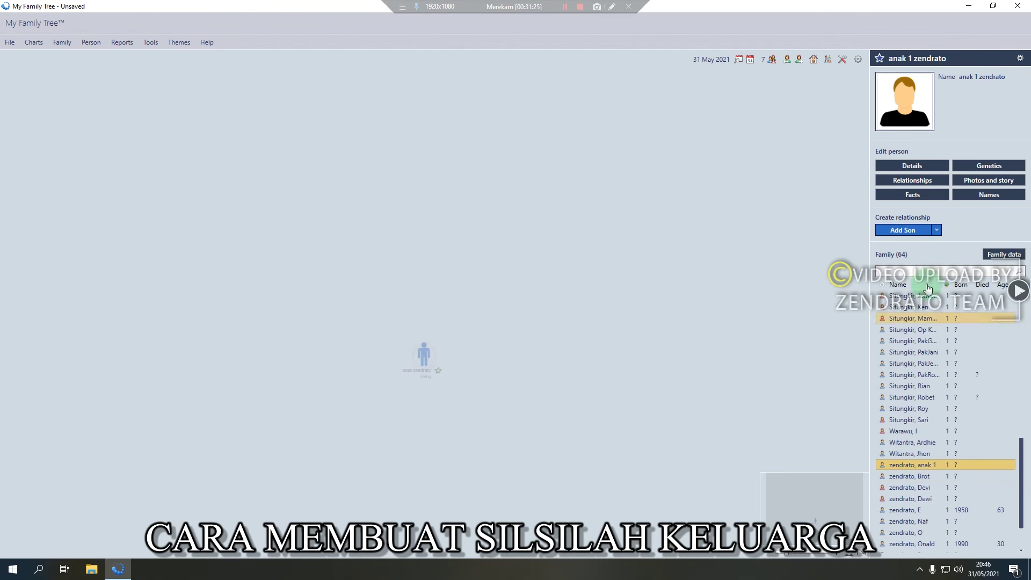
click(936, 230)
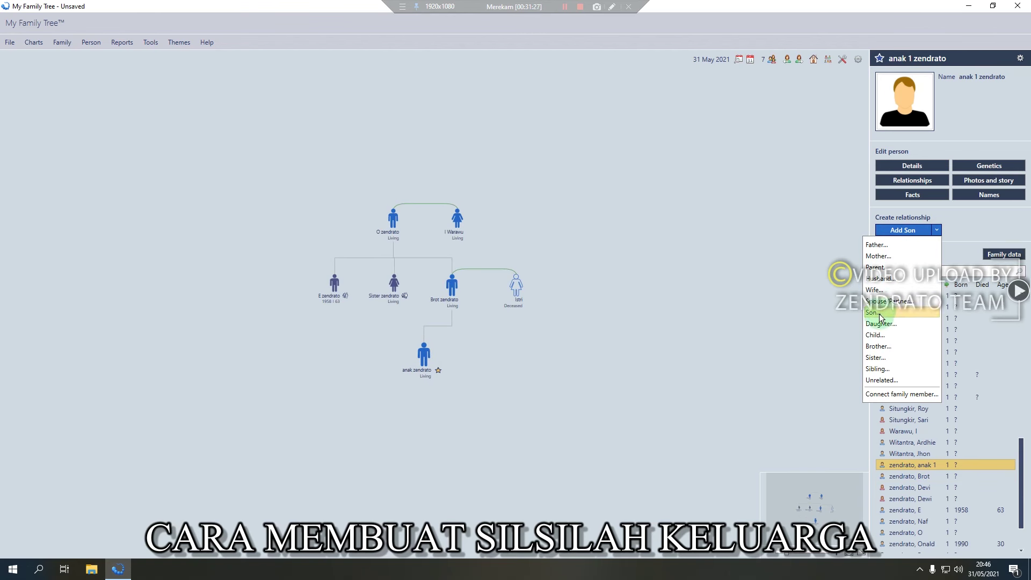
click(875, 357)
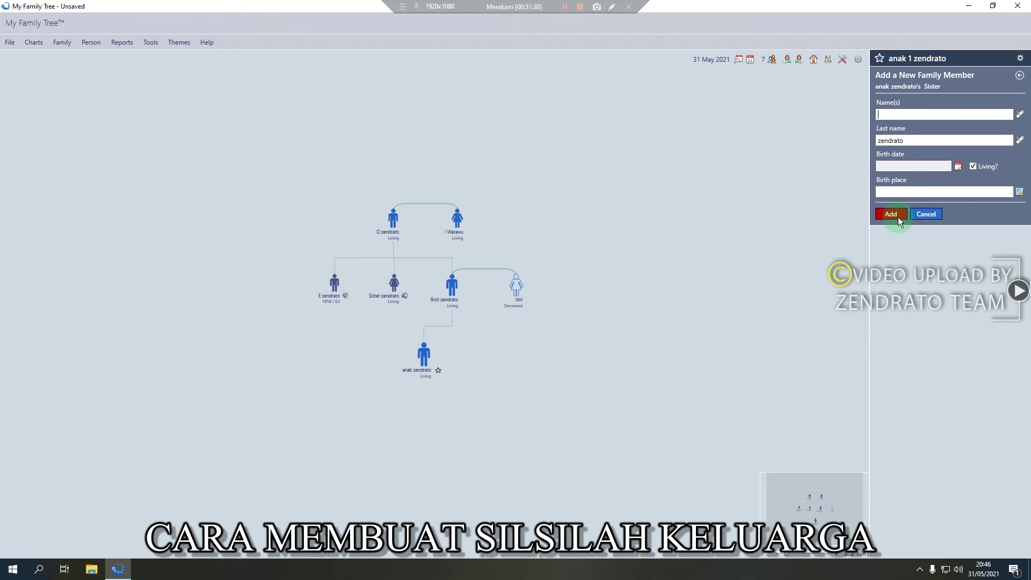
text(sister)
click(895, 217)
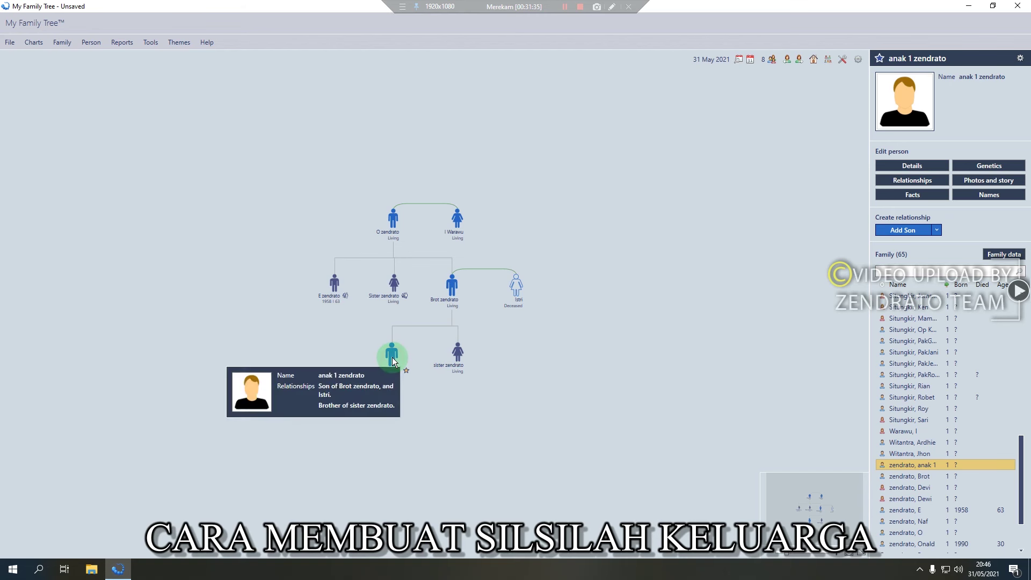
Add istriTana as the wife of anak 1 zendrato
click(936, 230)
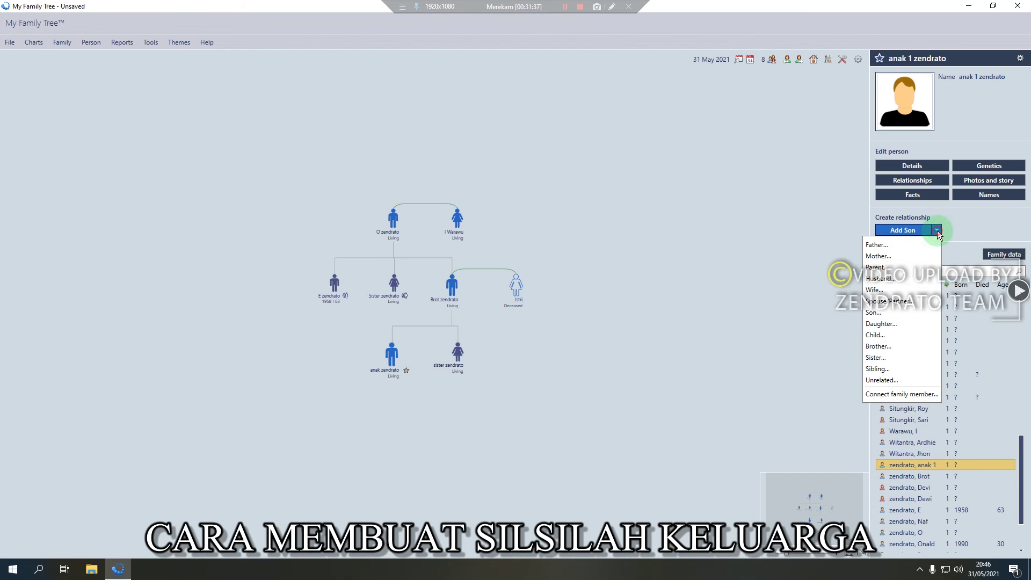
click(876, 293)
text(istri)
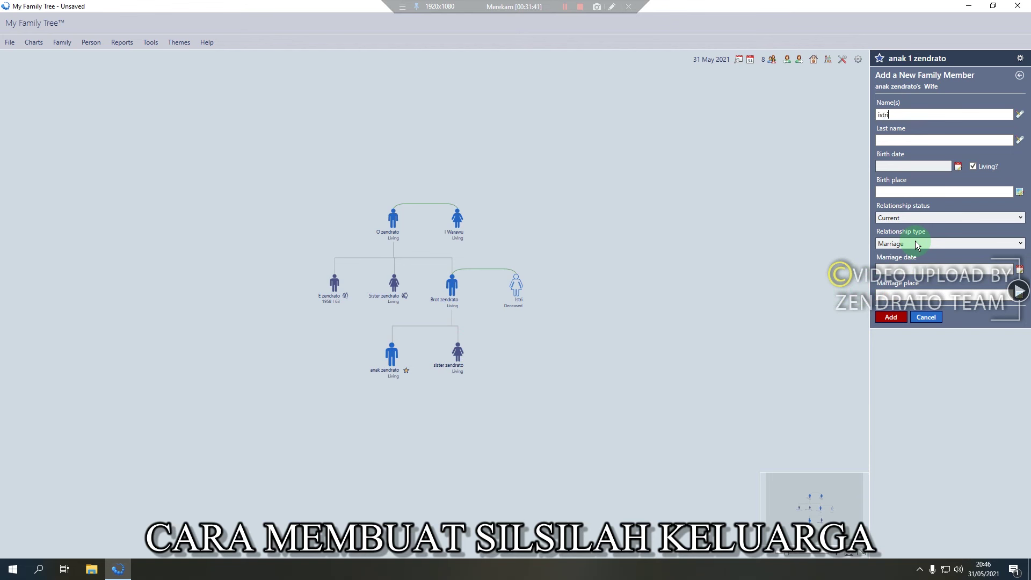
text(Tana)
click(891, 317)
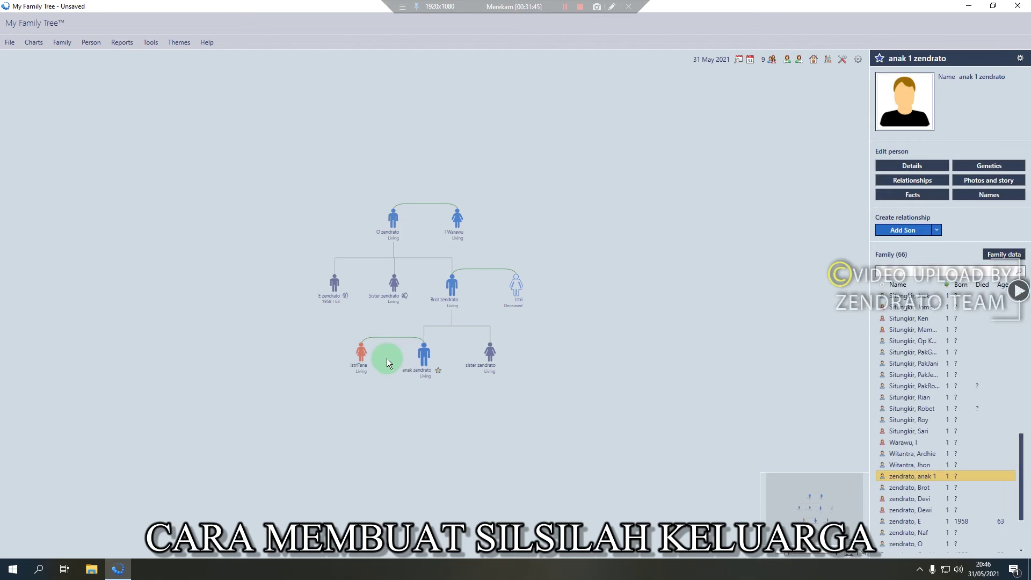
Rename the son's first name from anak 1 to Tana in his details
click(939, 161)
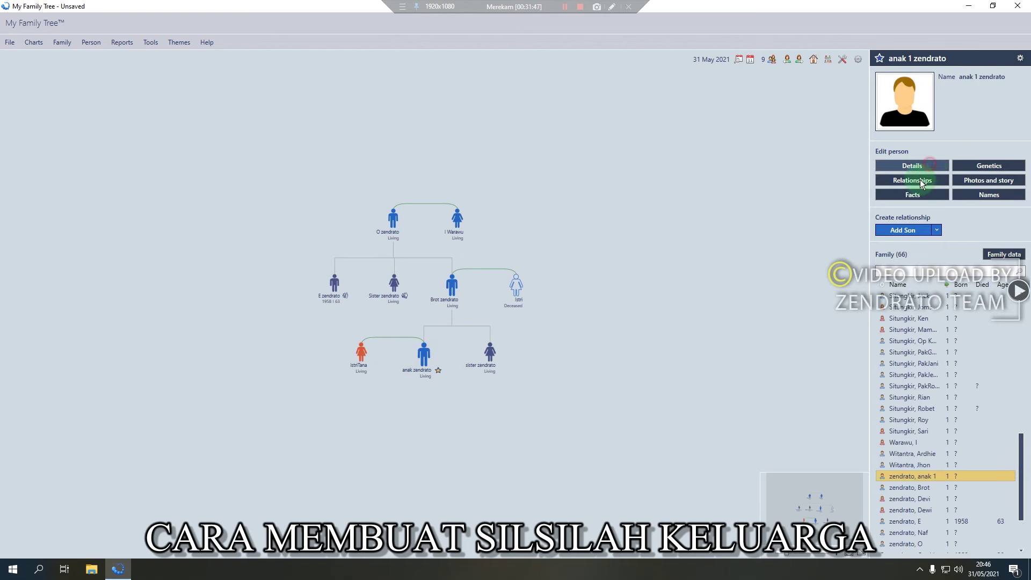
key(ctrl+a)
text(Tana)
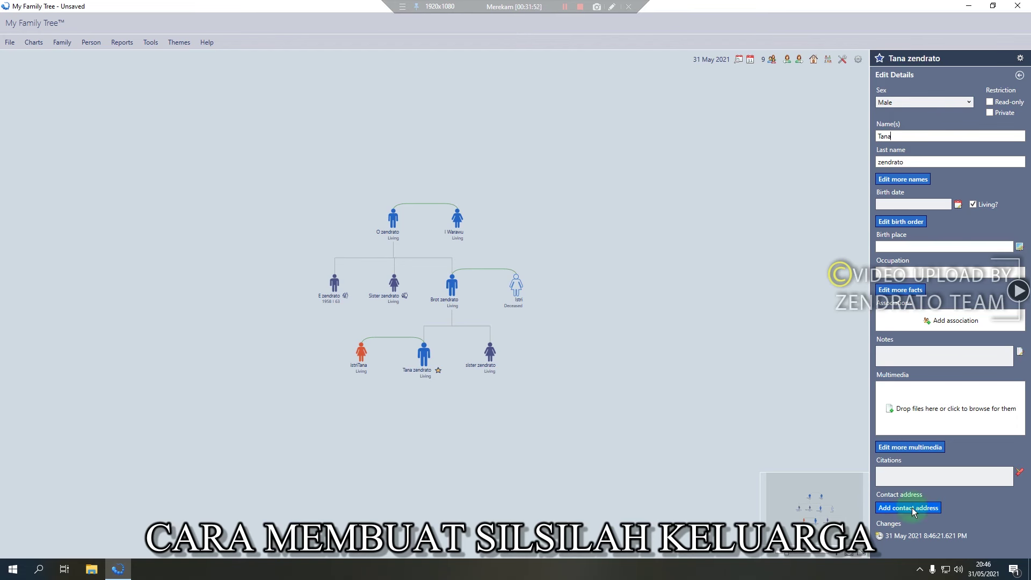
click(755, 185)
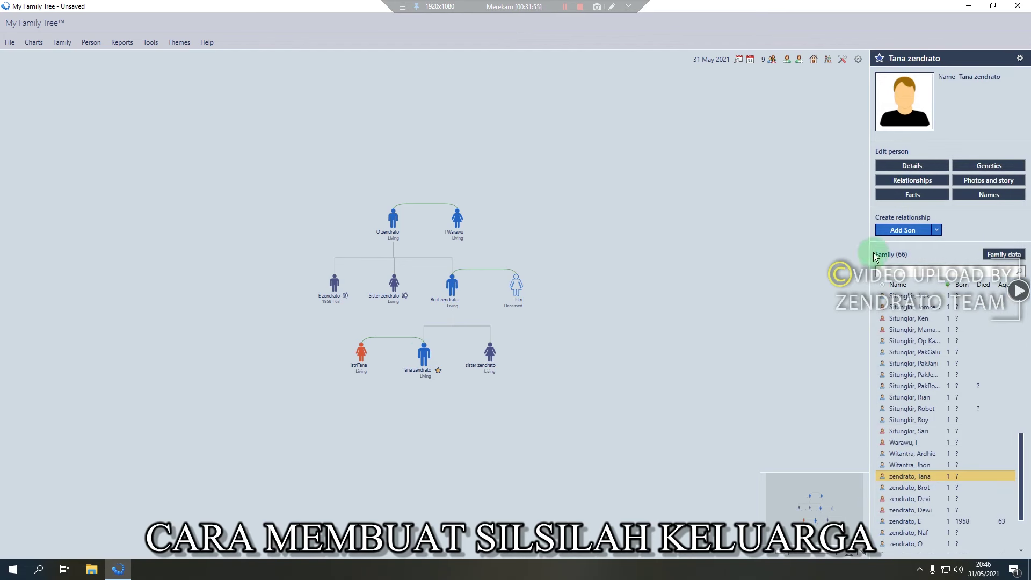
click(936, 230)
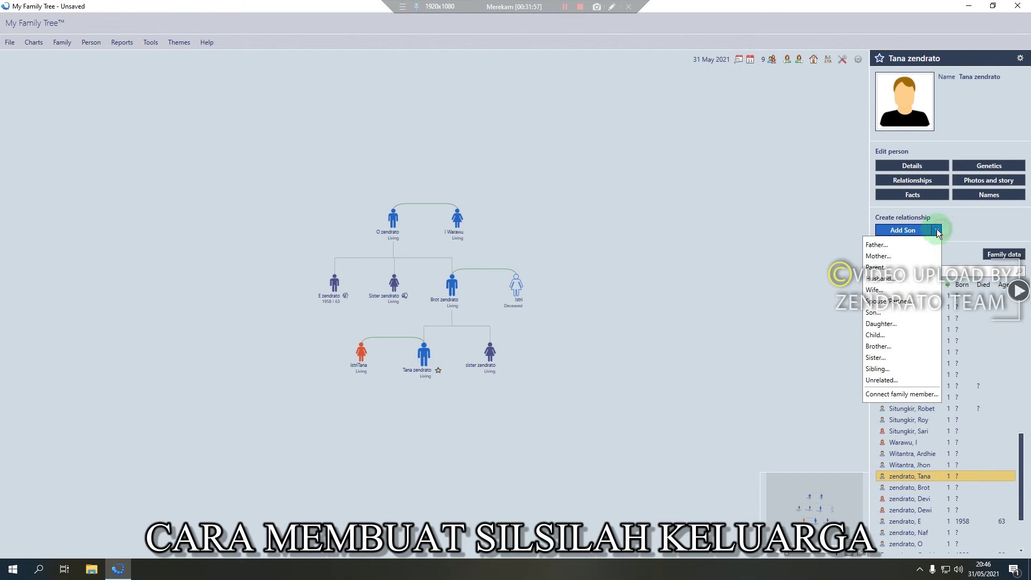
click(883, 323)
text(dputrinya)
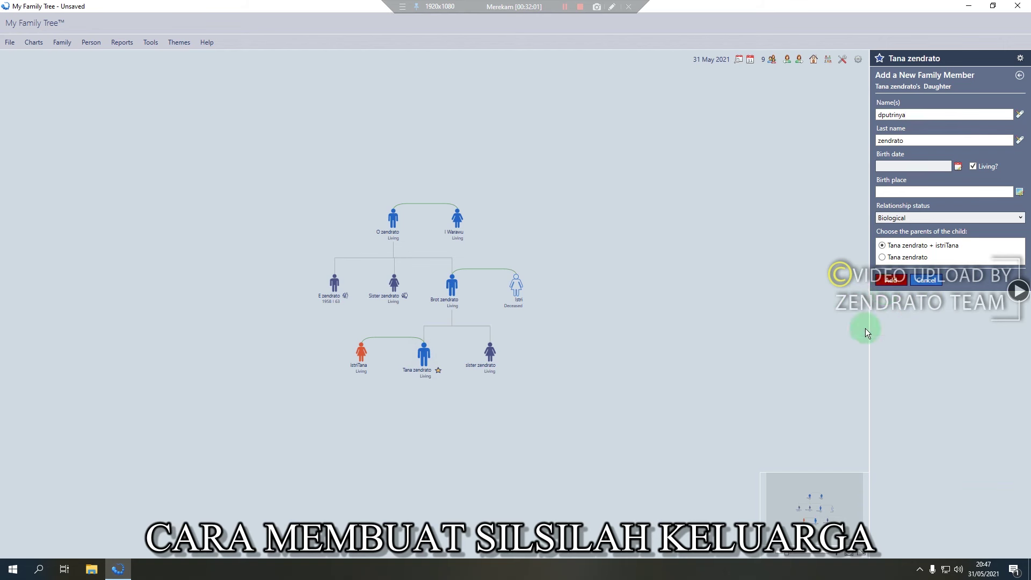
click(892, 283)
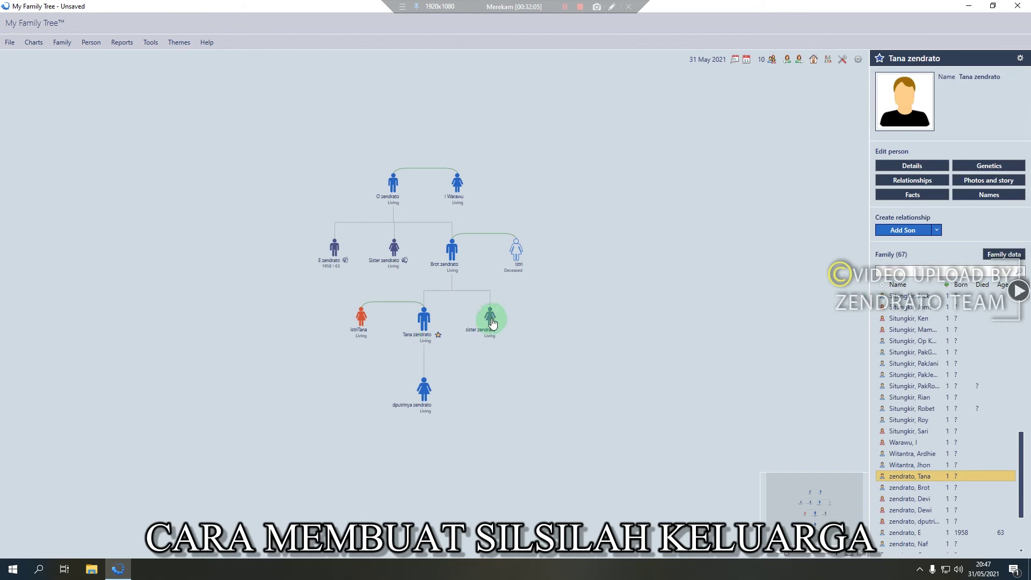
mouse_move(461, 321)
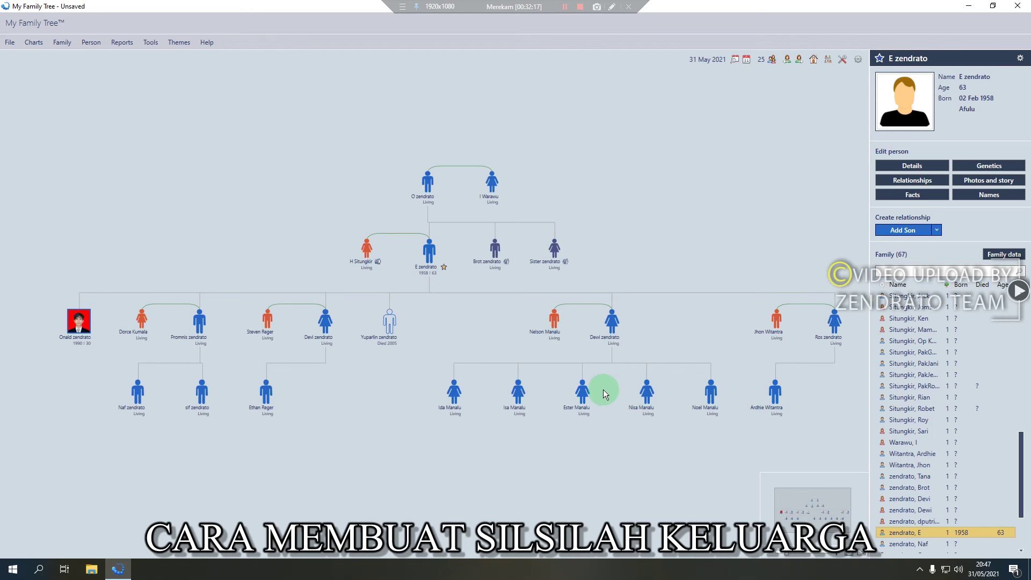
scroll(603, 391, down, 3)
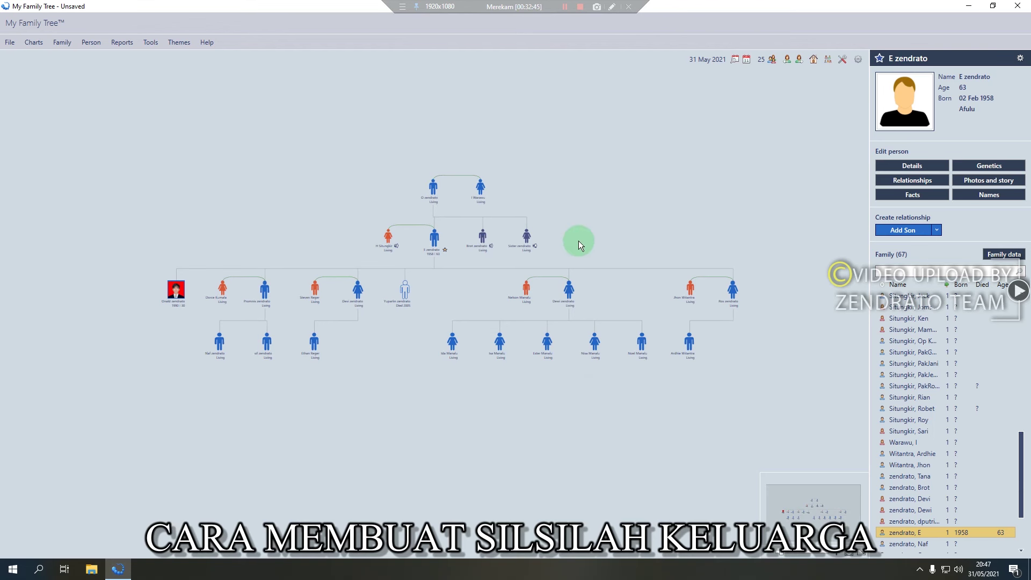
scroll(578, 241, down, 2)
click(904, 342)
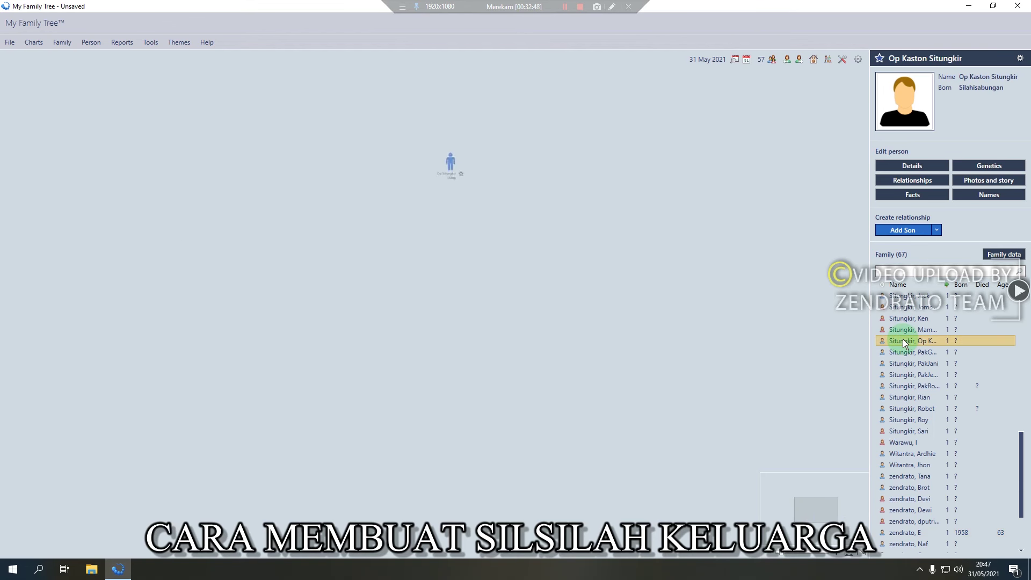
click(910, 409)
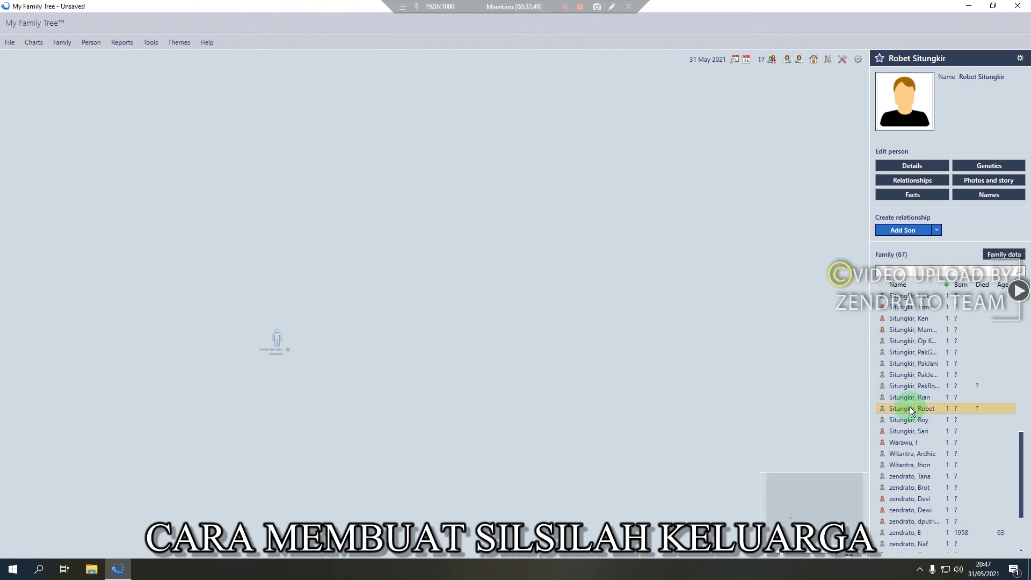